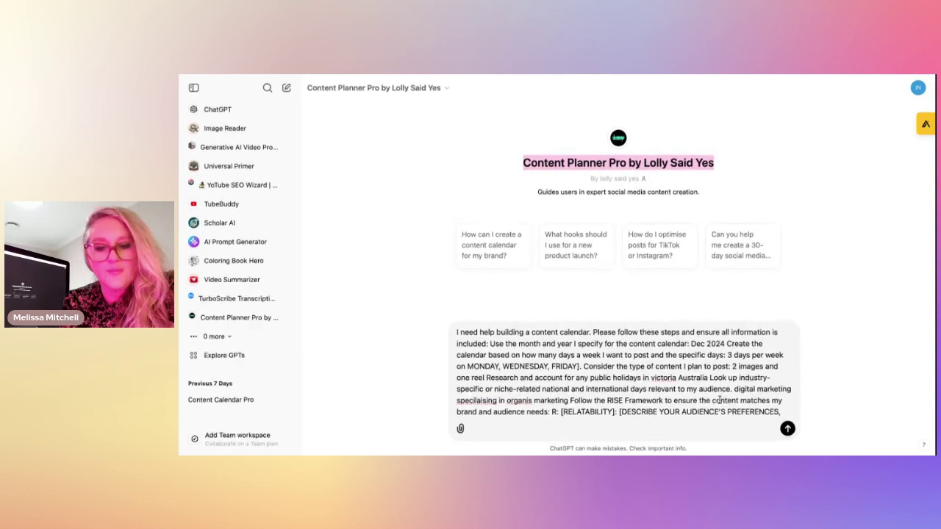
Review the content calendar prompt, checking the Dec 2024 month and the RISE details, and send it to Content Planner Pro
scroll(719, 400, "down", 5)
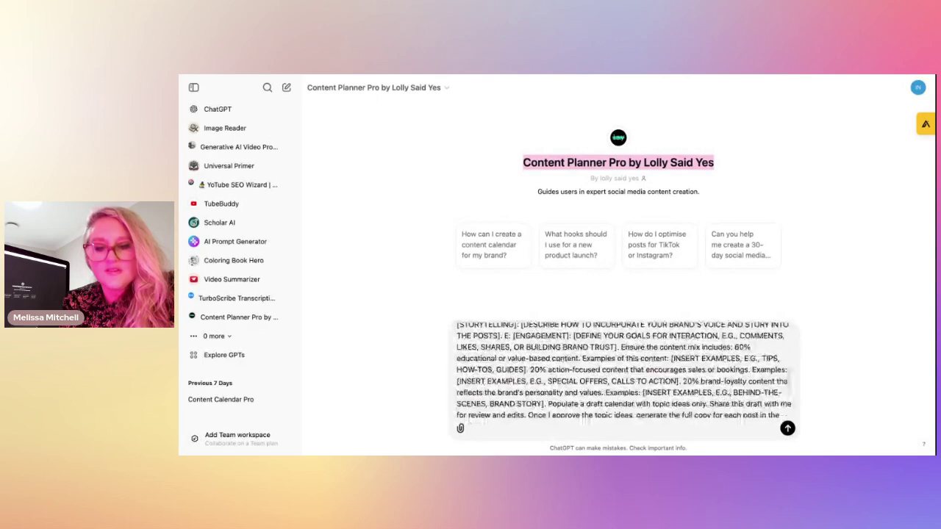
scroll(719, 400, "down", 3)
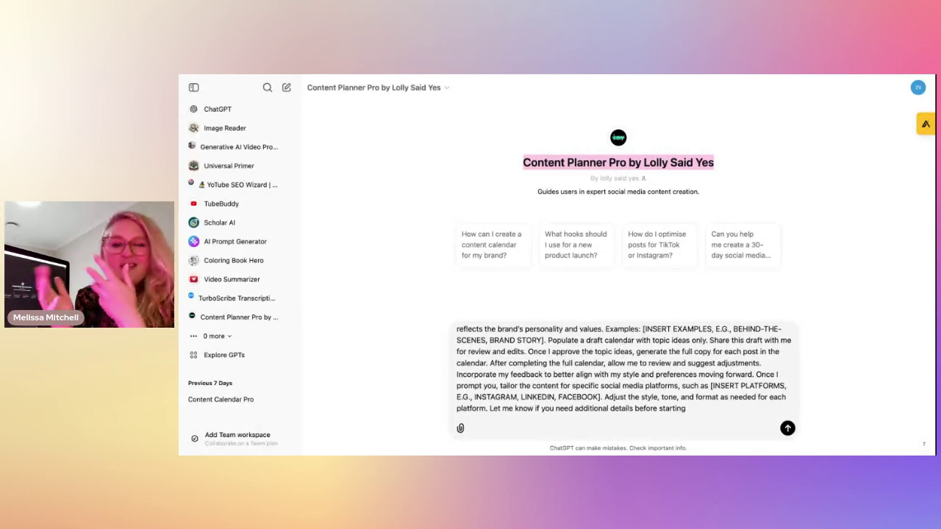
scroll(682, 378, "up", 15)
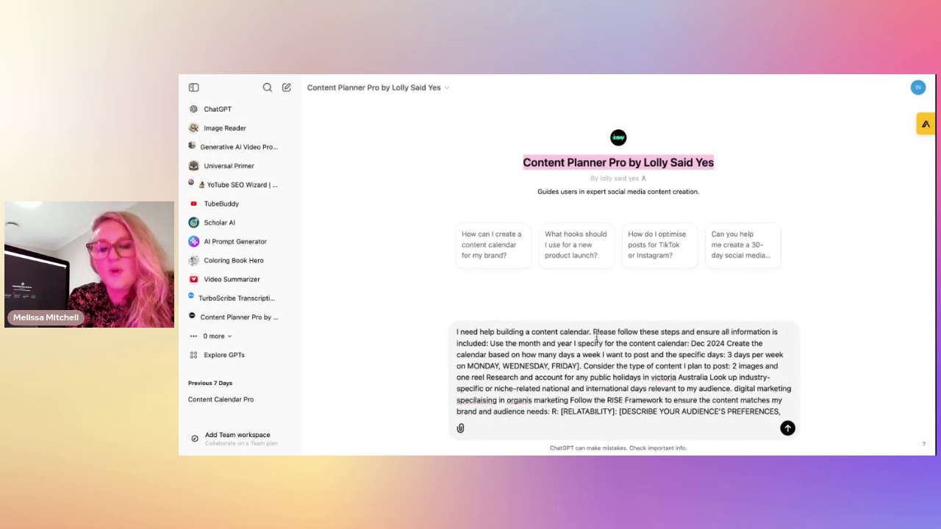
left_click(725, 343)
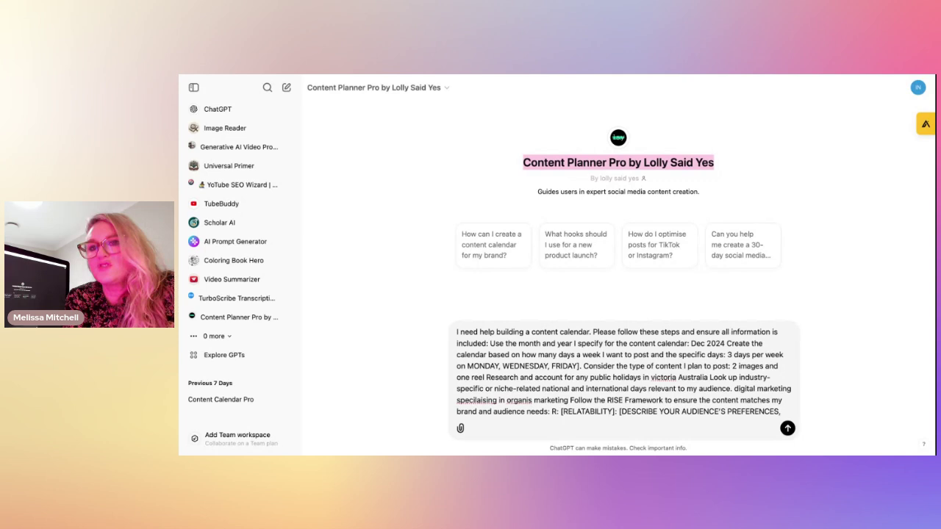
double_click(704, 344)
left_click_drag(707, 344, 728, 344)
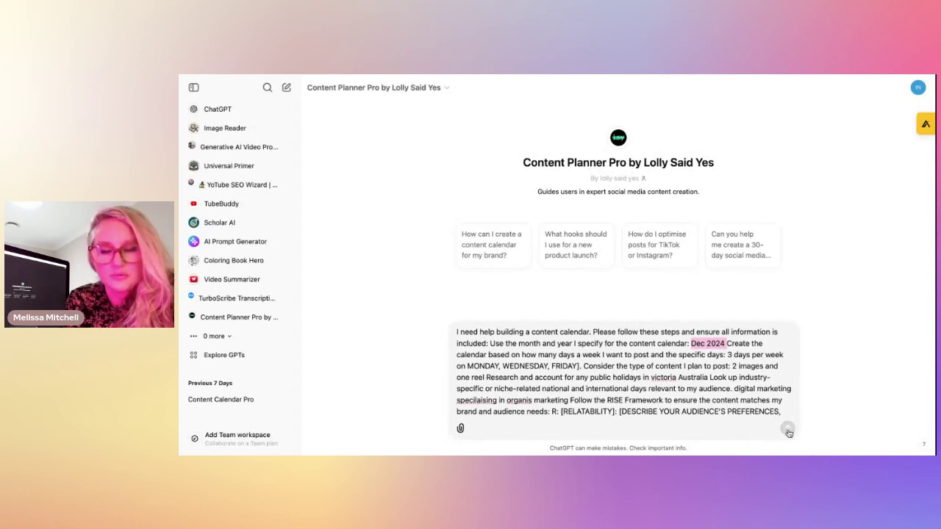
scroll(657, 371, "down", 5)
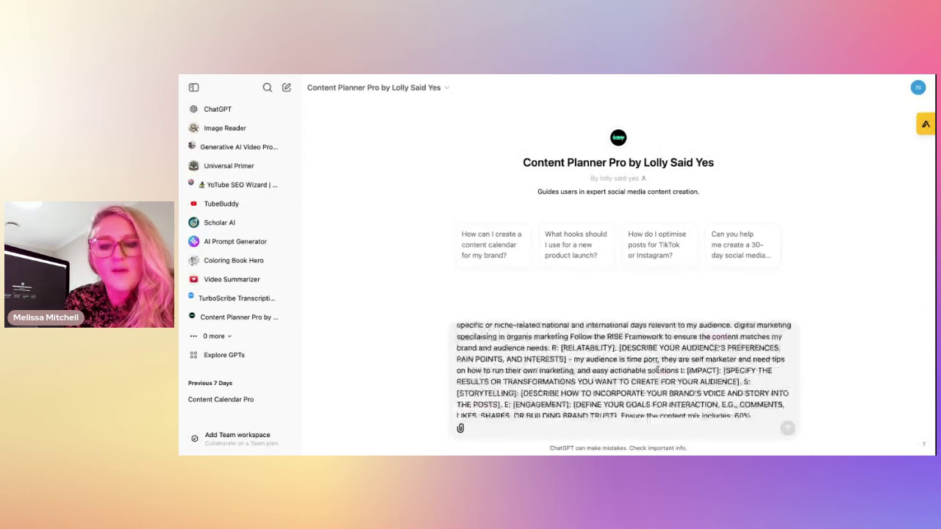
key("Return")
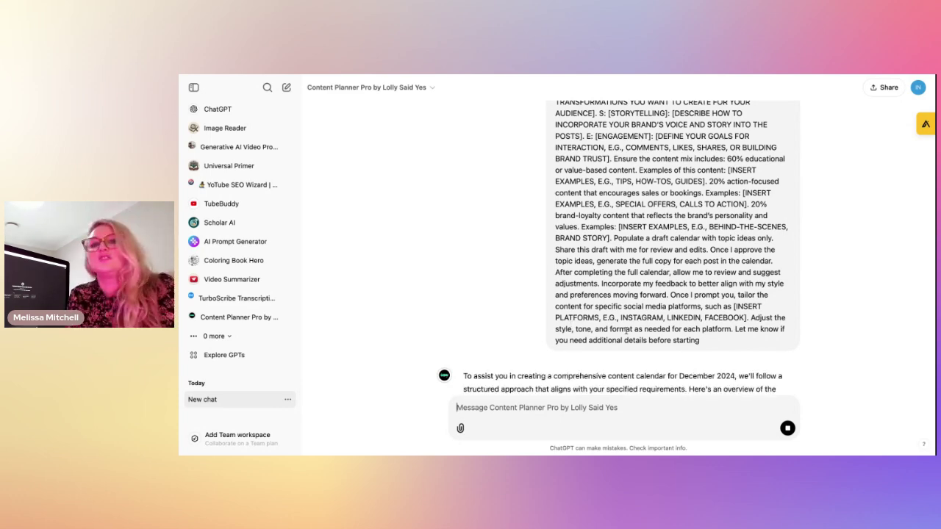
Examine the reply's posting schedule, content types, Victorian public holidays and each industry-specific date
scroll(621, 327, "down", 5)
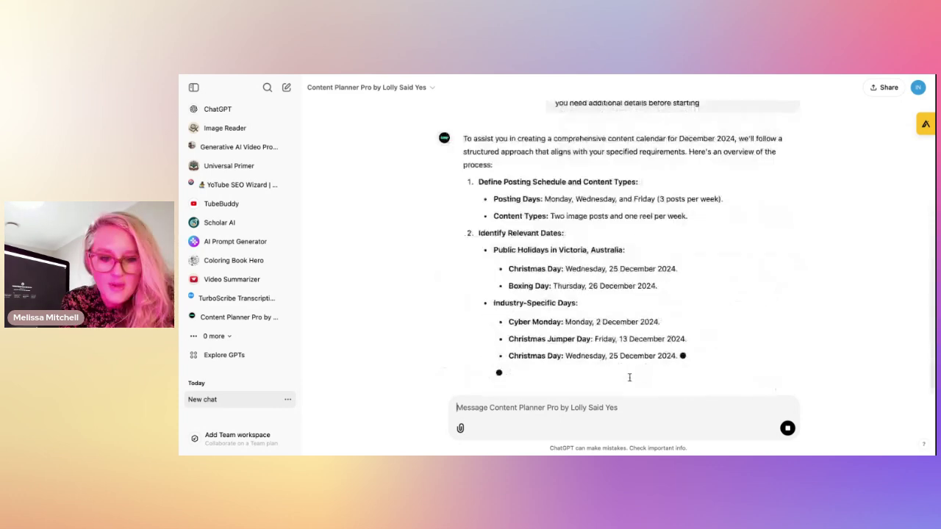
scroll(612, 323, "up", 2)
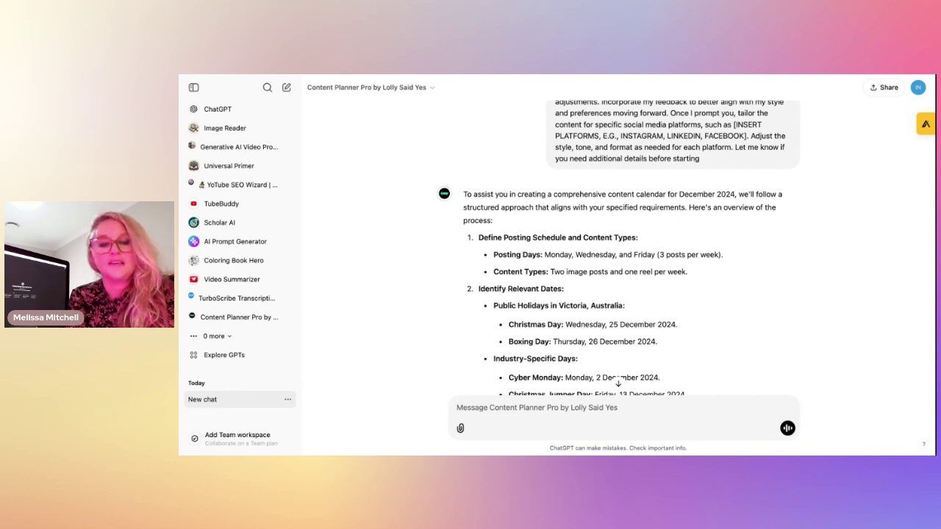
scroll(617, 249, "down", 1)
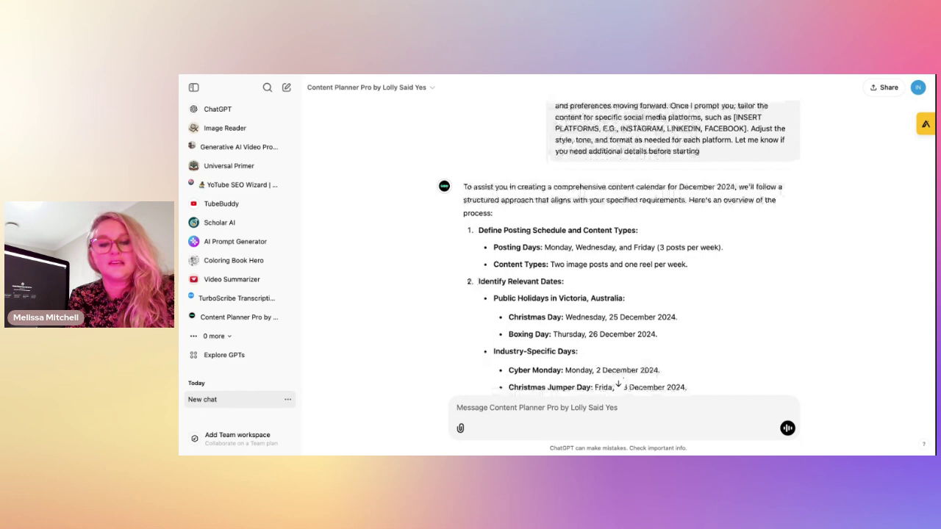
scroll(617, 248, "down", 3)
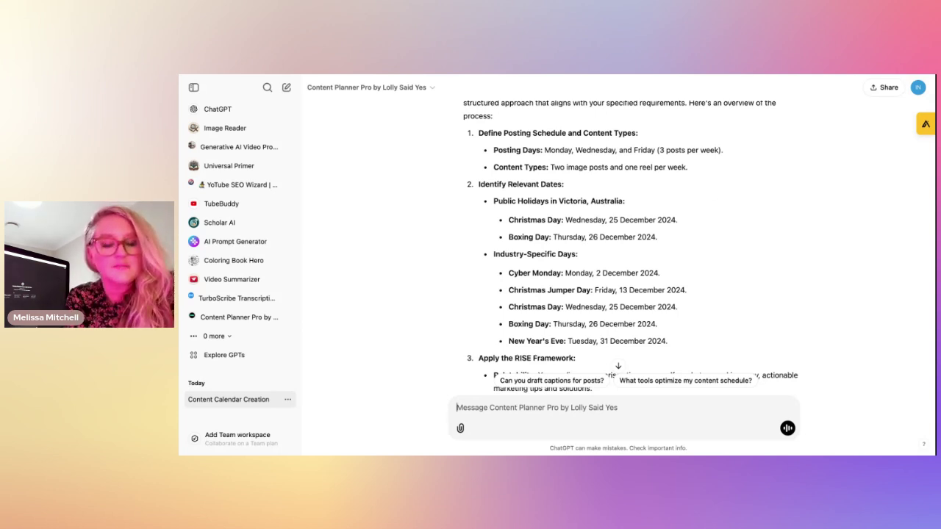
scroll(625, 250, "down", 2)
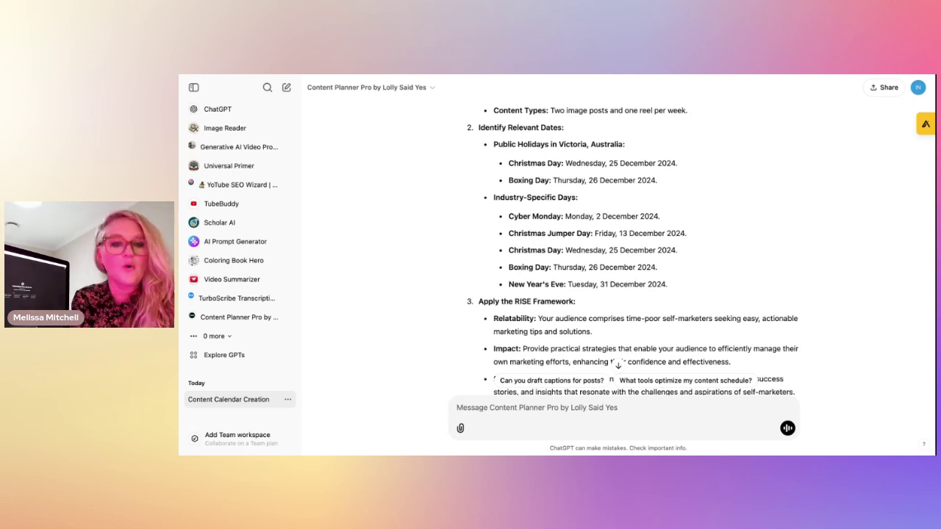
scroll(625, 250, "down", 2)
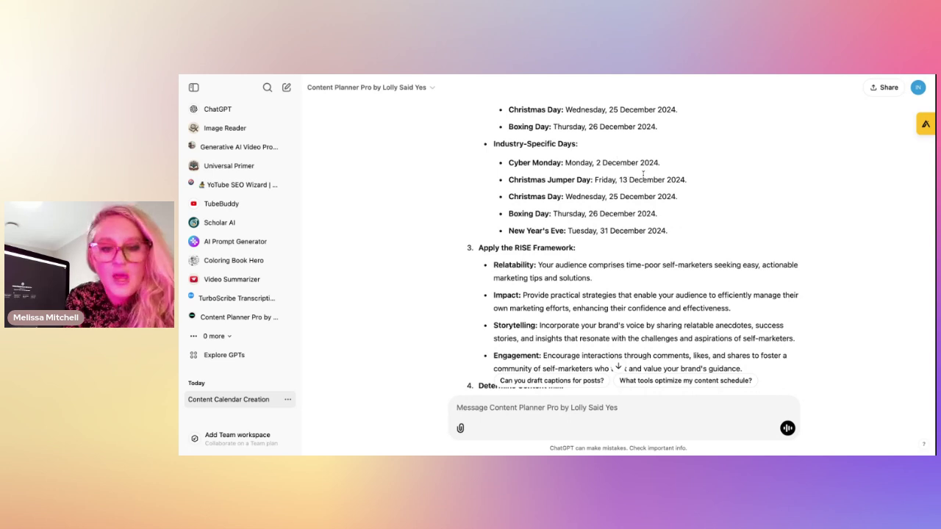
left_click_drag(662, 163, 565, 164)
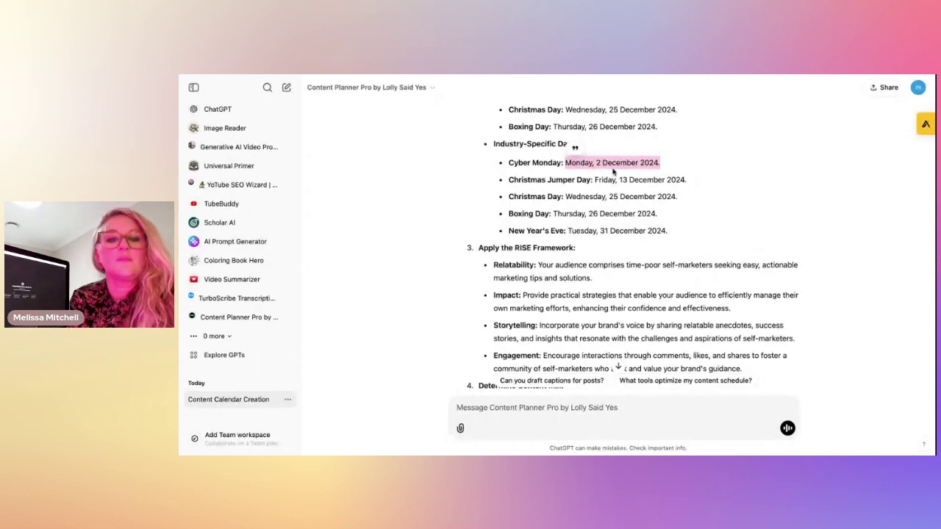
left_click_drag(685, 180, 594, 181)
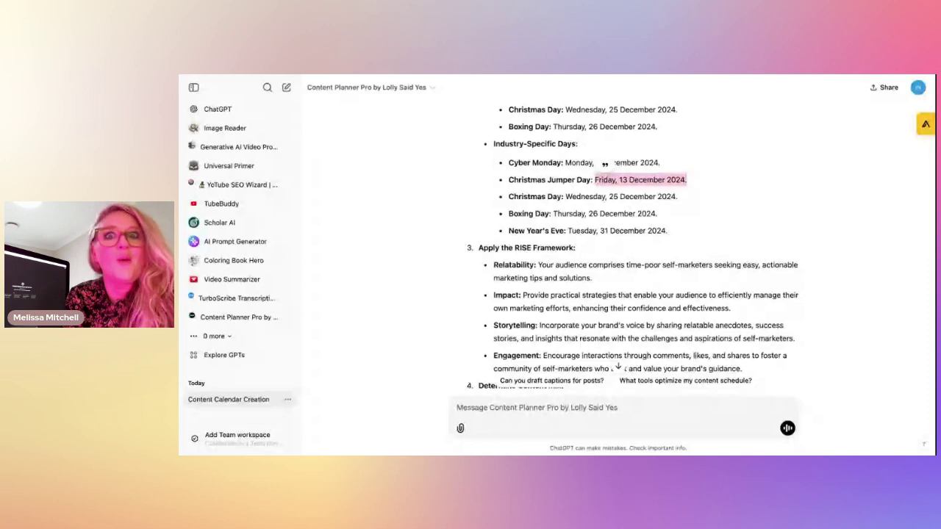
left_click_drag(674, 197, 544, 199)
left_click_drag(669, 231, 536, 232)
left_click_drag(659, 214, 507, 163)
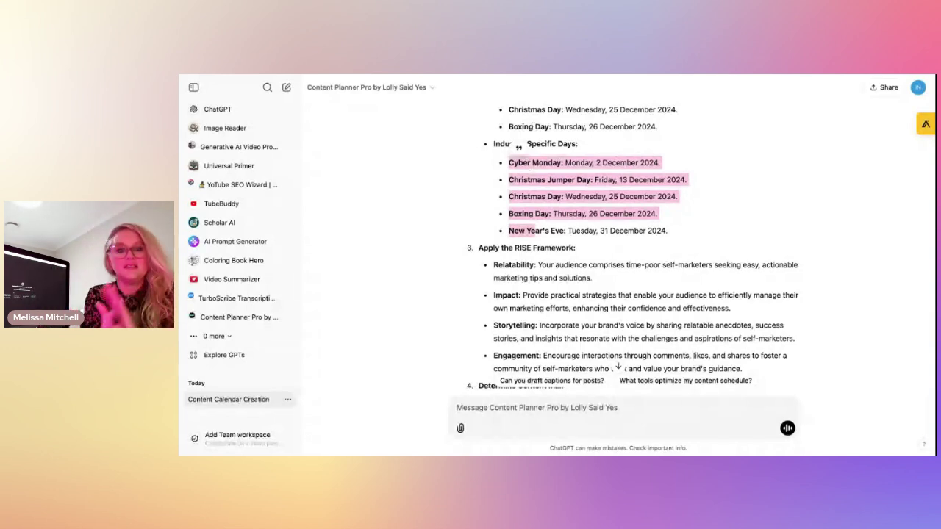
Examine how the reply applies the RISE framework, starting with Relatability, and how it splits the content mix
scroll(530, 169, "down", 2)
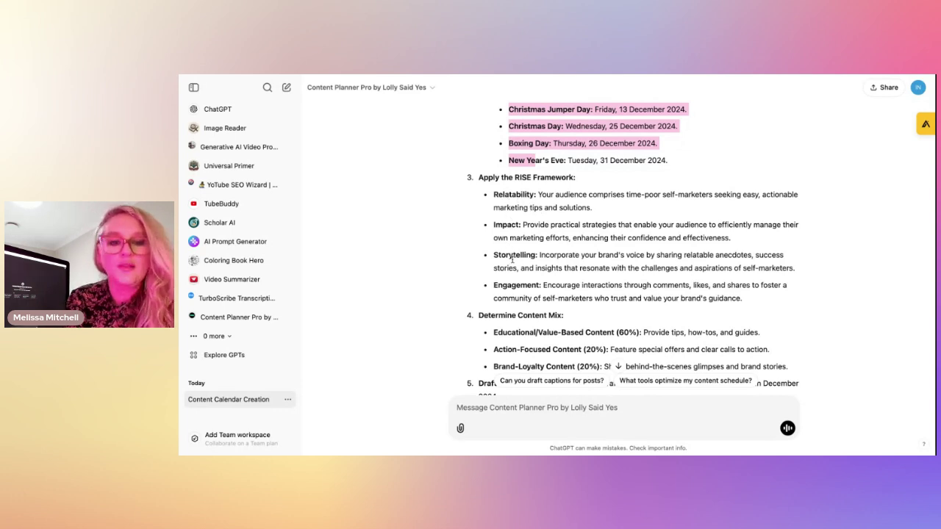
left_click(497, 194)
left_click_drag(495, 195, 592, 207)
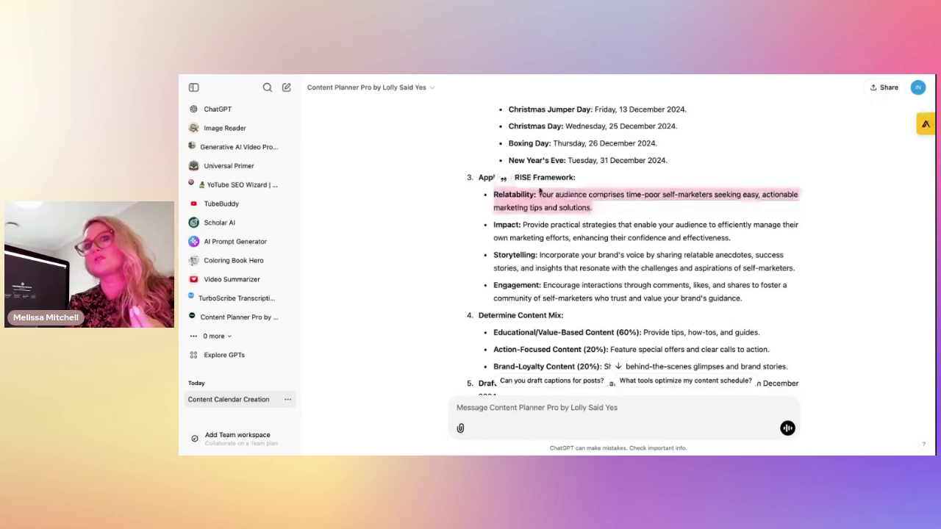
left_click(541, 195)
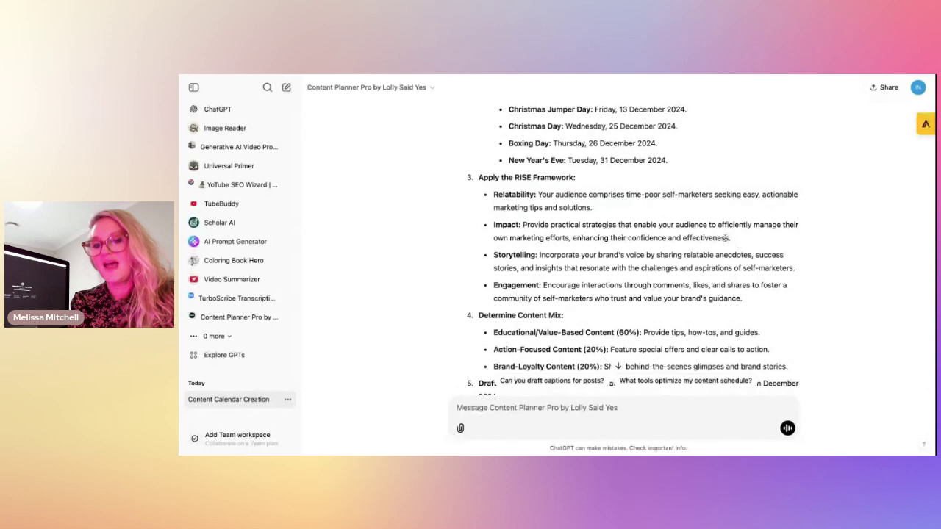
scroll(704, 246, "down", 2)
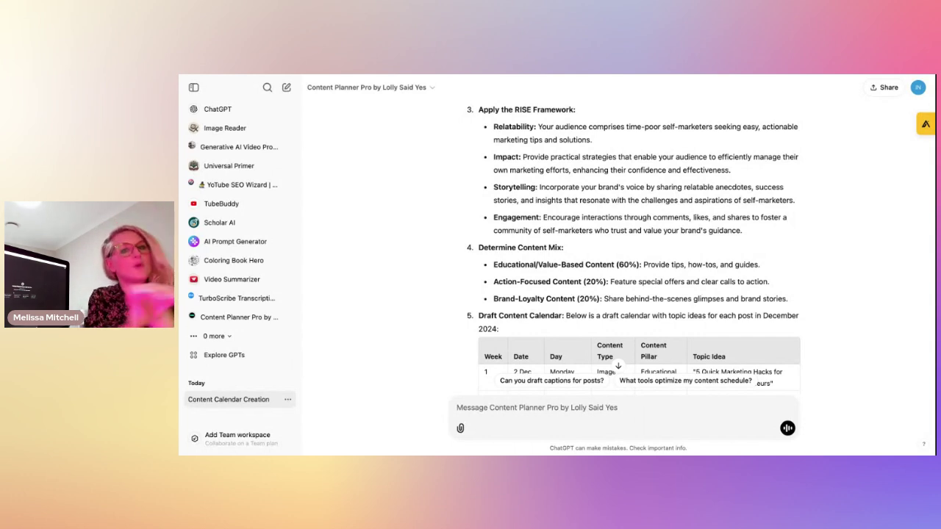
scroll(617, 243, "down", 3)
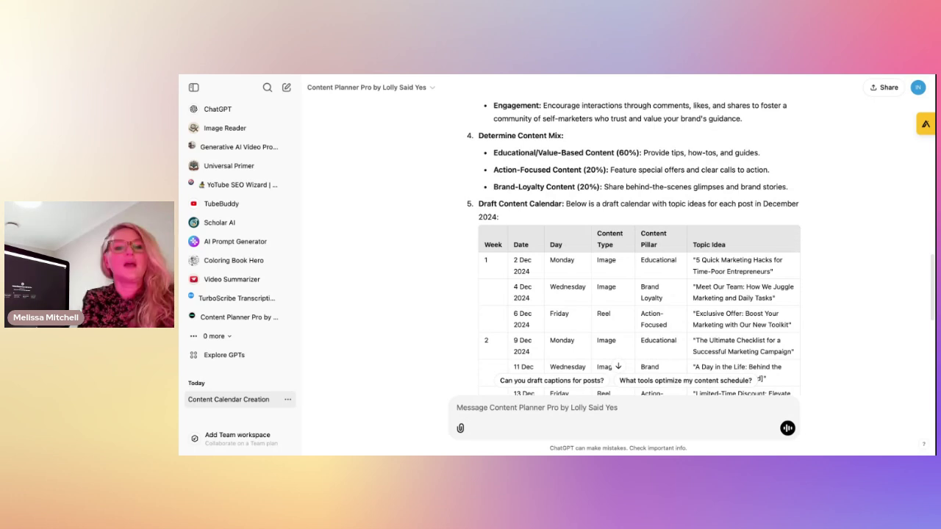
scroll(618, 242, "up", 3)
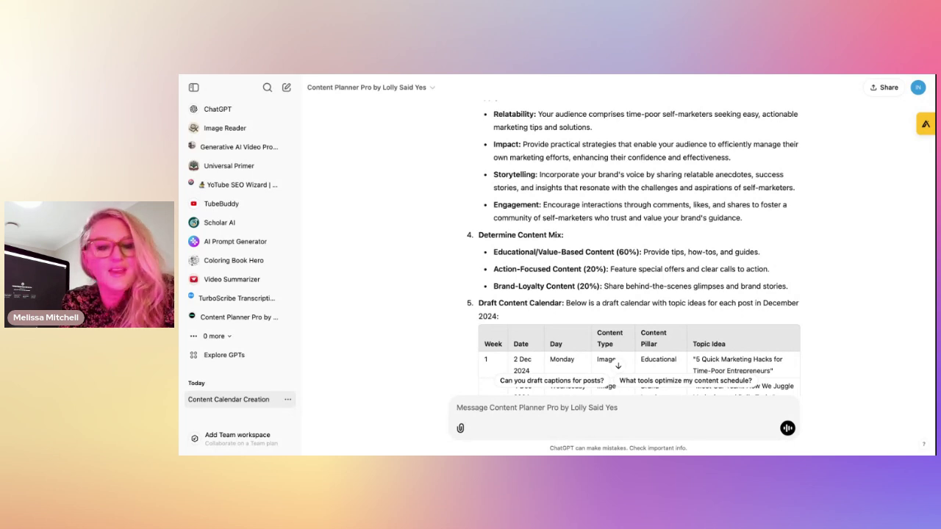
scroll(602, 221, "down", 2)
left_click_drag(602, 222, 493, 187)
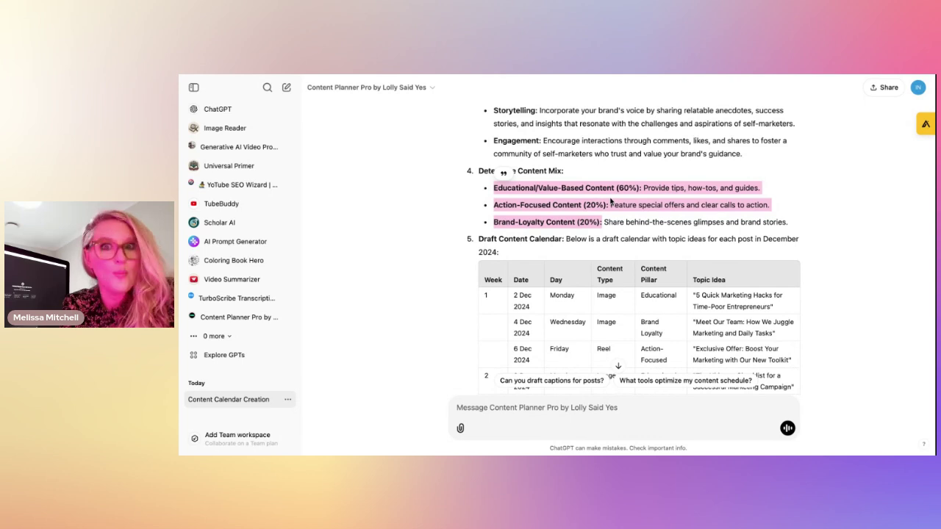
Look through the draft December calendar table, its public holiday note and the closing request for review
scroll(577, 225, "down", 2)
scroll(751, 209, "down", 2)
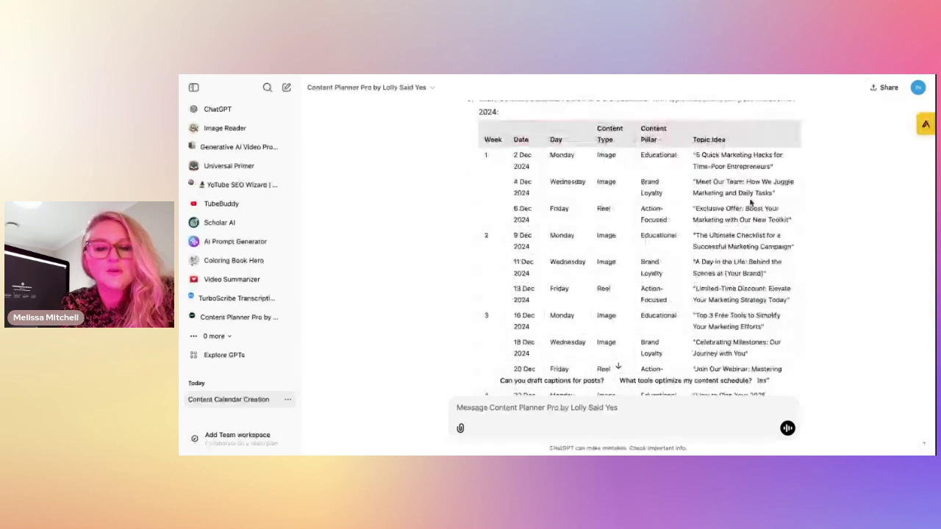
scroll(751, 208, "down", 3)
scroll(751, 208, "down", 2)
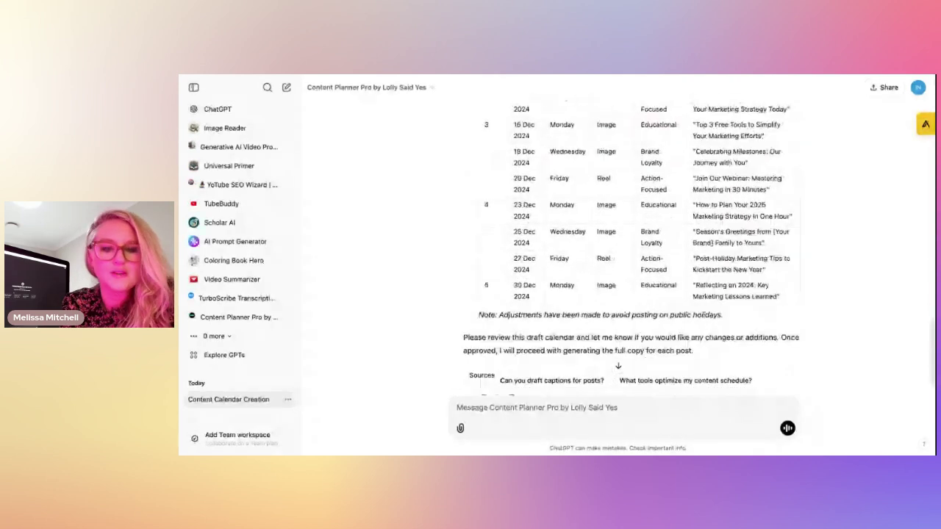
scroll(623, 242, "up", 1)
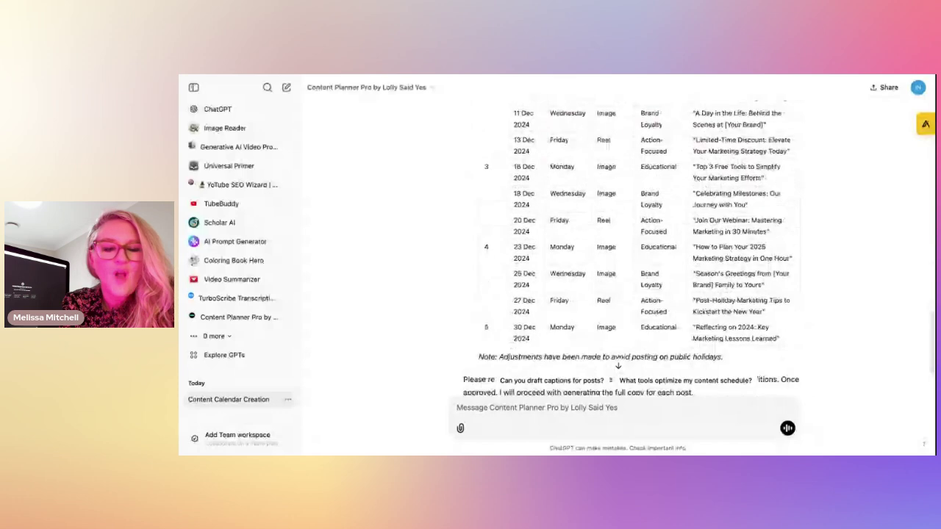
scroll(608, 145, "up", 1)
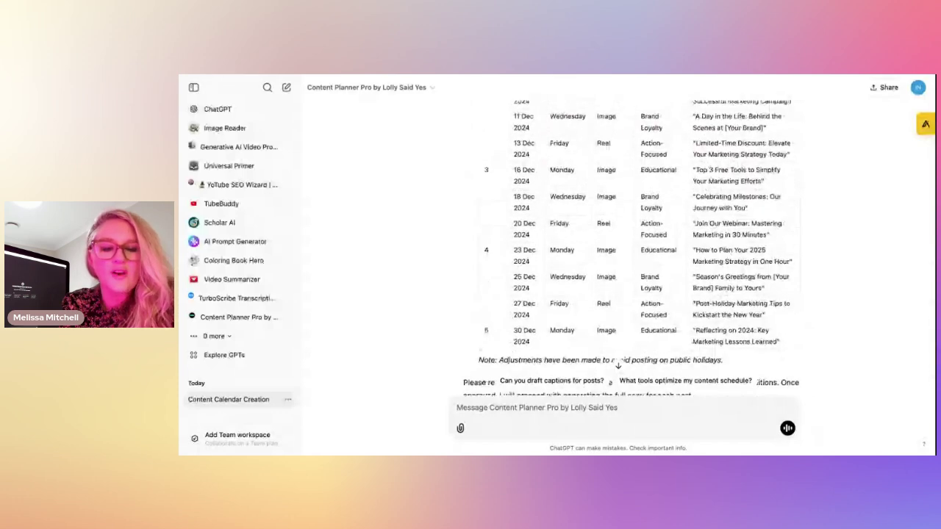
scroll(632, 220, "down", 2)
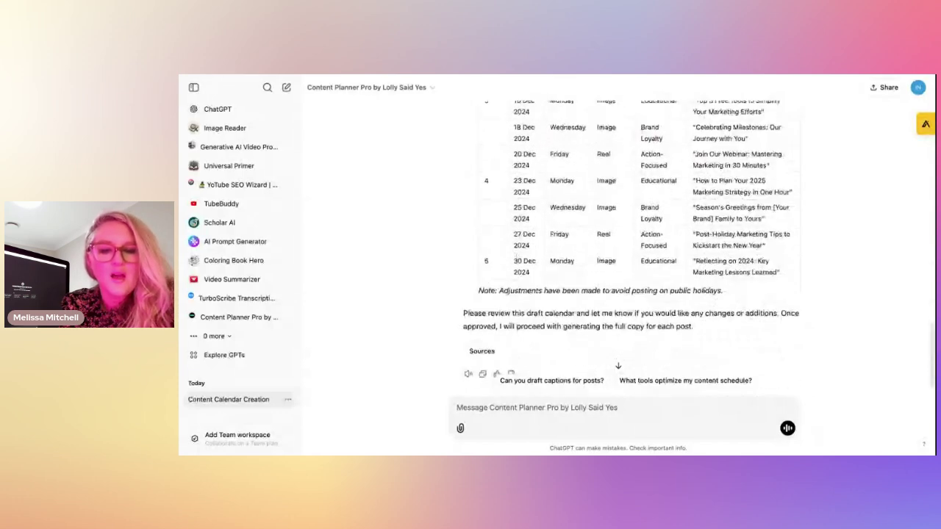
scroll(623, 243, "up", 3)
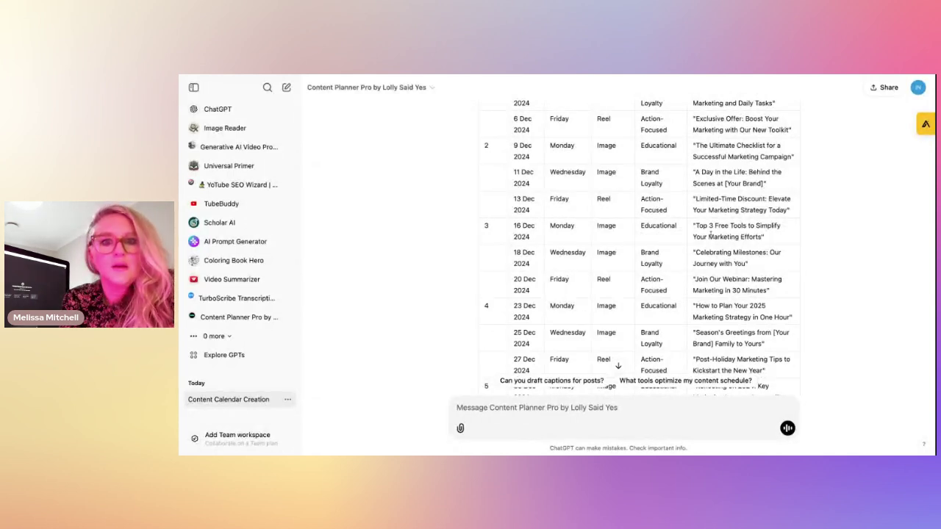
scroll(702, 254, "down", 2)
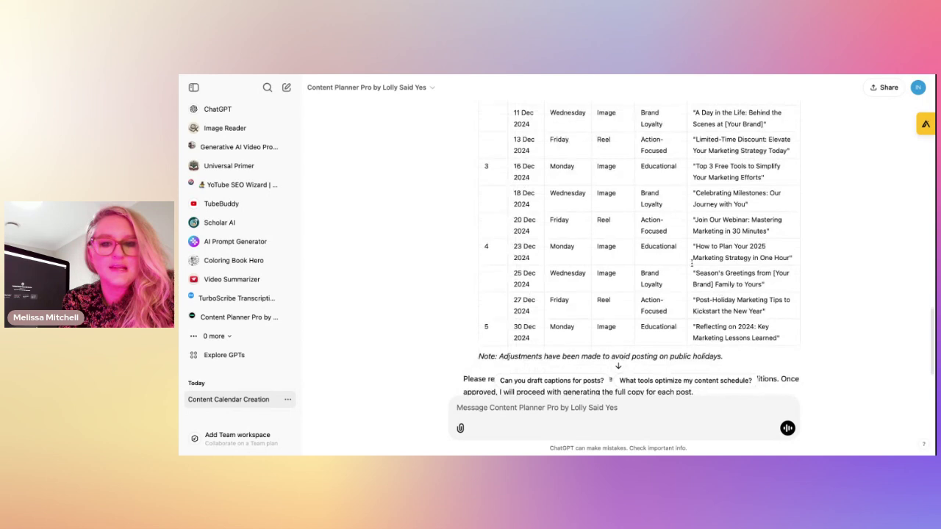
scroll(698, 270, "up", 1)
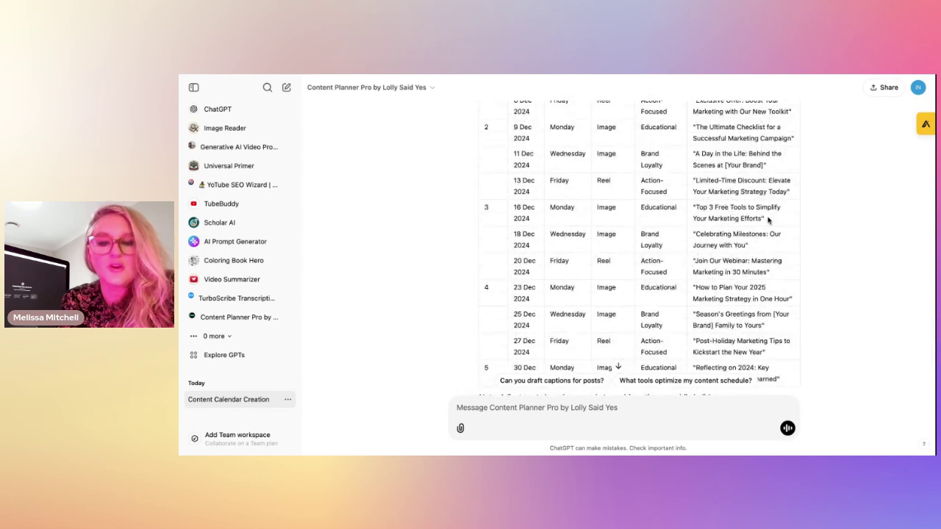
Examine the draft calendar's topic ideas for the posts from 16 Dec to 23 Dec 2024, one by one
left_click_drag(768, 221, 691, 210)
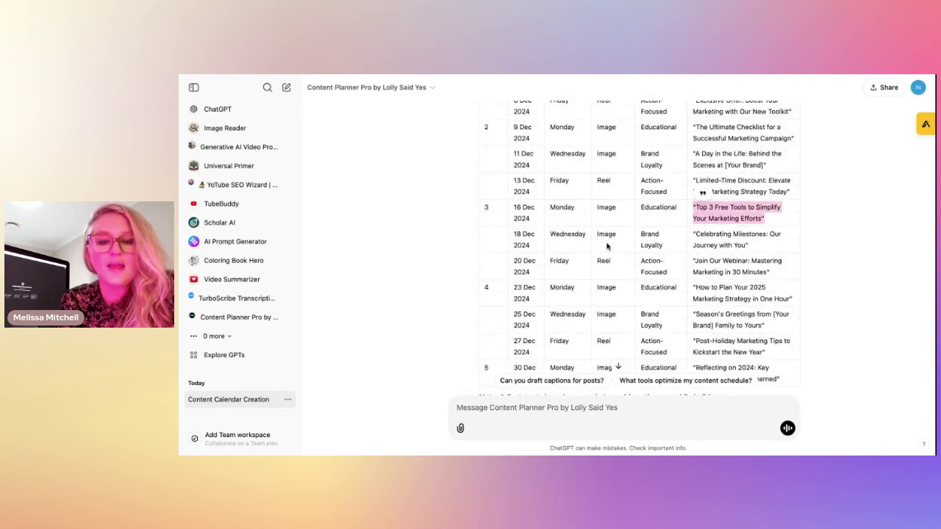
left_click(646, 241)
left_click_drag(749, 247, 692, 241)
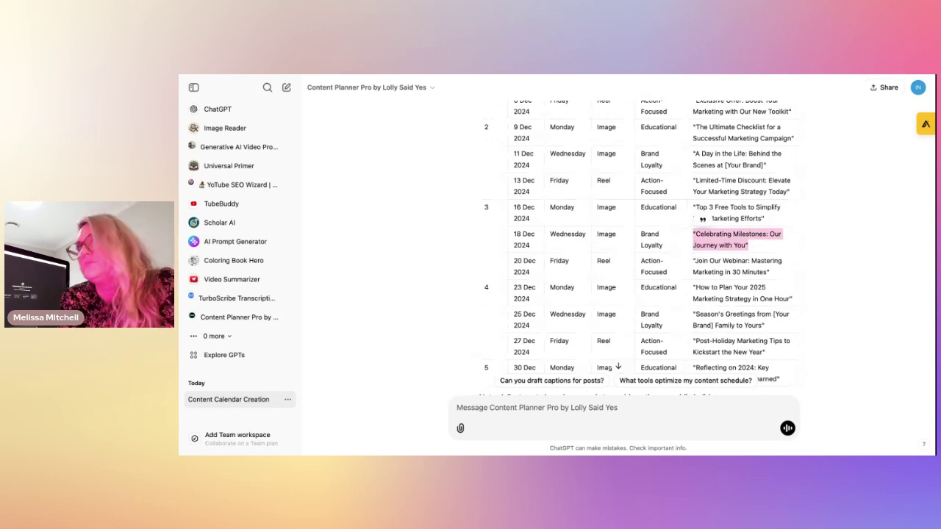
left_click(674, 270)
left_click_drag(769, 271, 693, 260)
scroll(705, 270, "down", 3)
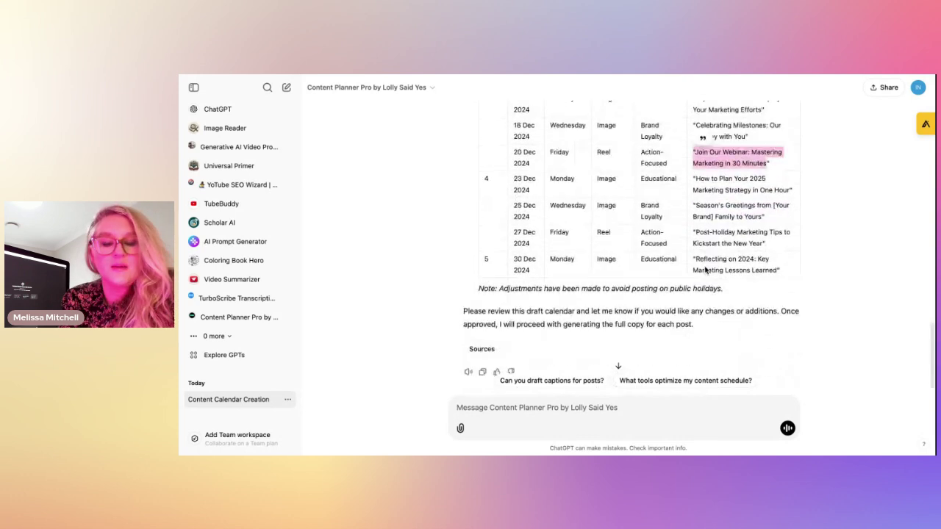
left_click(669, 176)
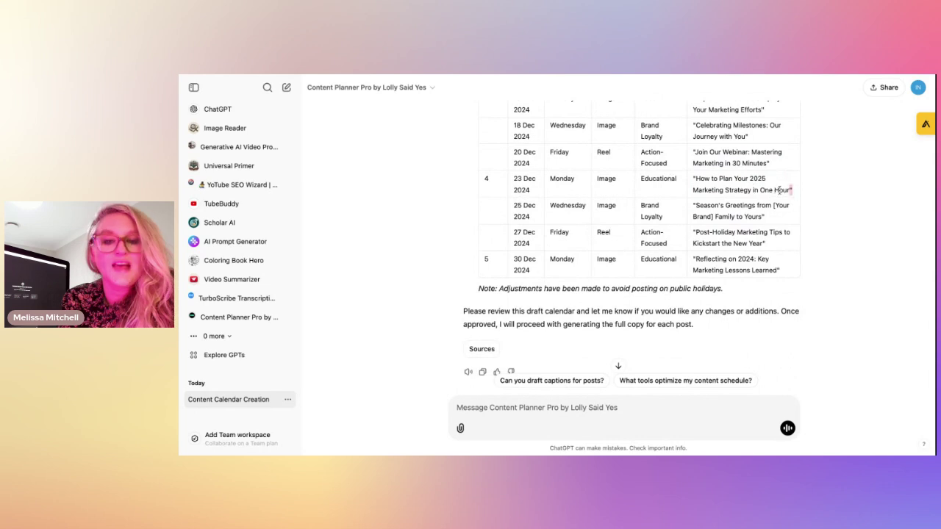
left_click_drag(779, 190, 689, 183)
scroll(562, 293, "down", 1)
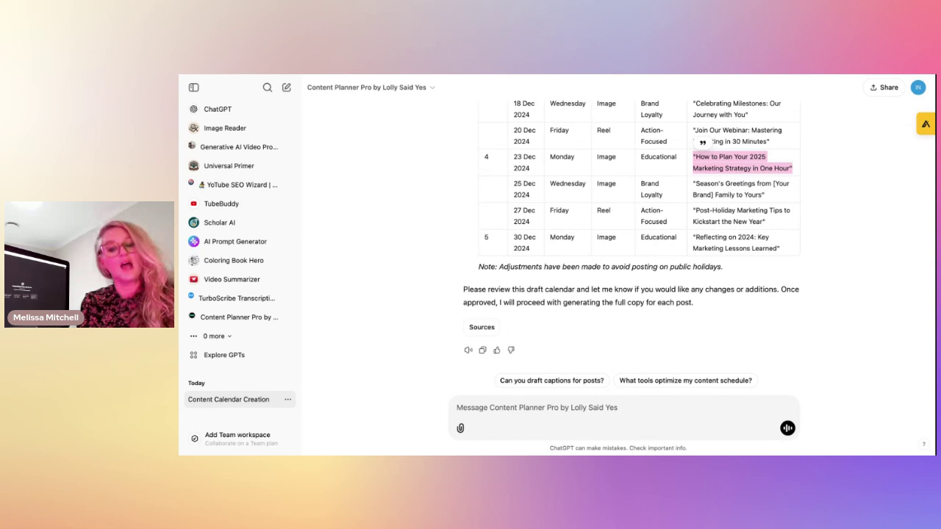
Approve the draft calendar by sending the message "Great I am happy with this please proceed"
left_click(522, 435)
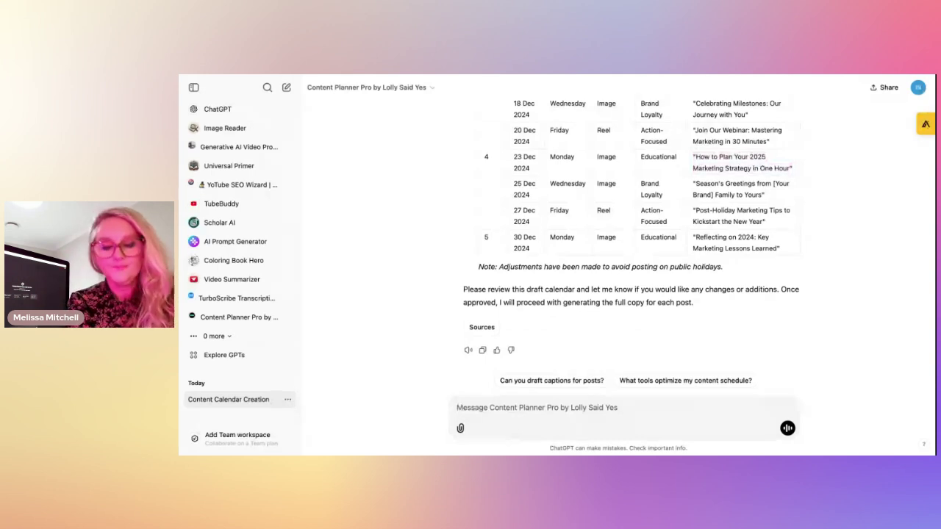
type("Great I am happy with this please proceed")
key("Return")
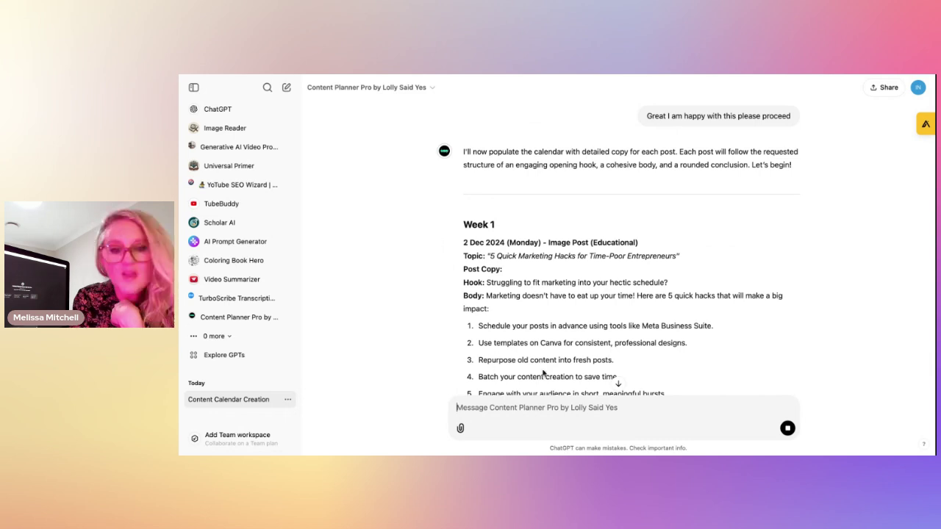
Examine the Week 1 copy for the 2 Dec educational image post, from its topic and hook to its conclusion
scroll(557, 359, "down", 3)
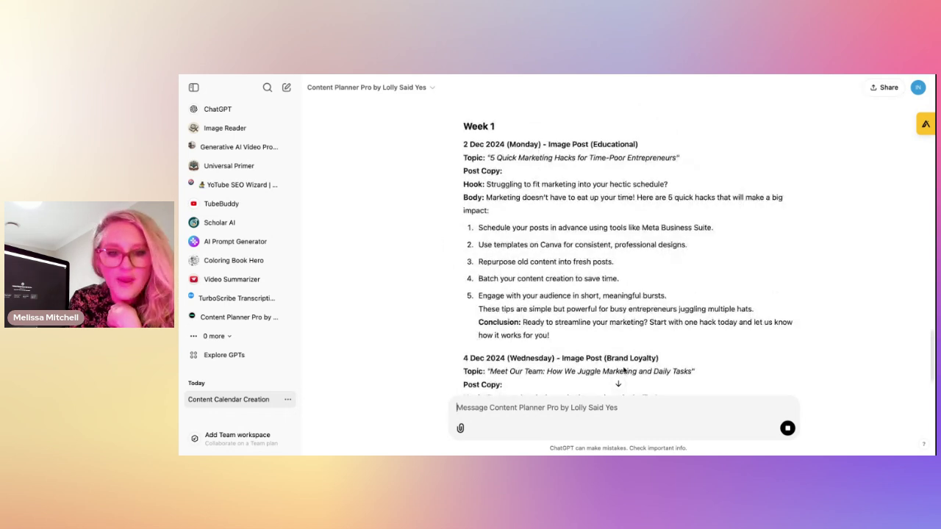
left_click_drag(559, 339, 465, 146)
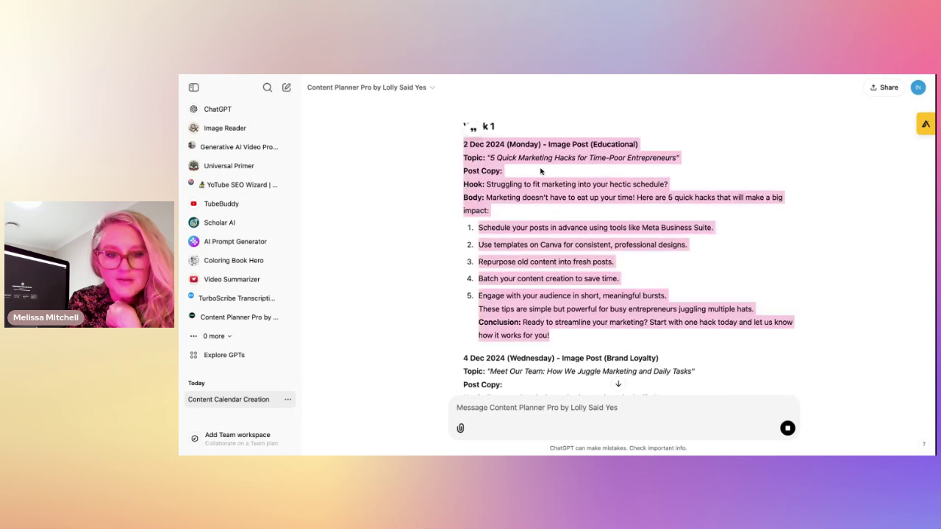
left_click(525, 181)
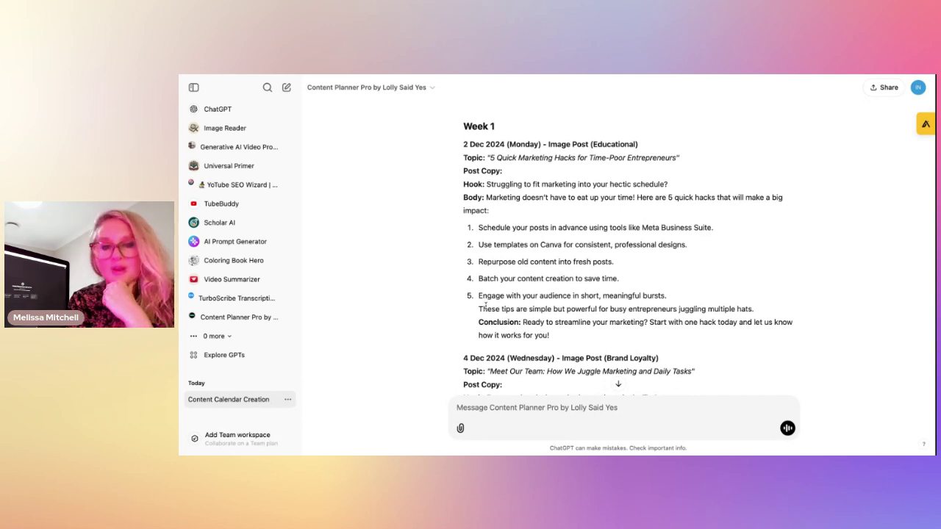
scroll(520, 278, "down", 2)
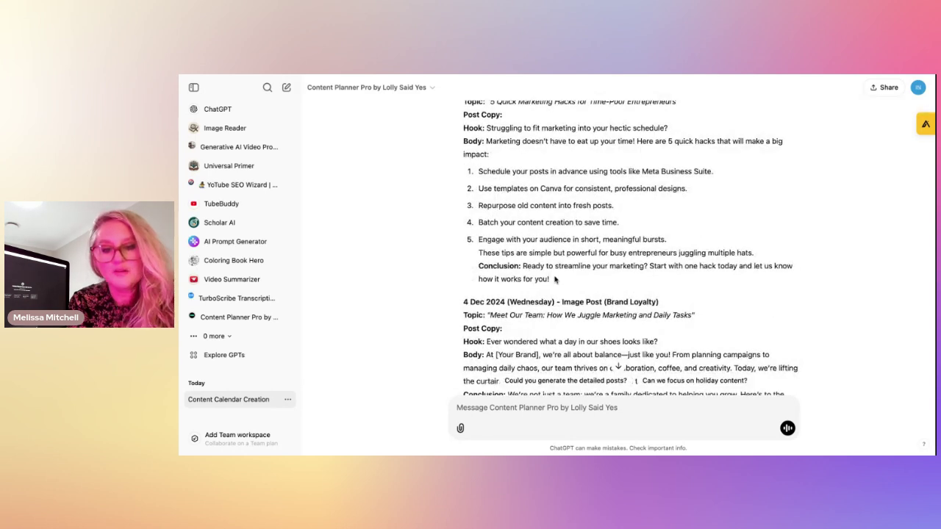
left_click_drag(556, 280, 484, 103)
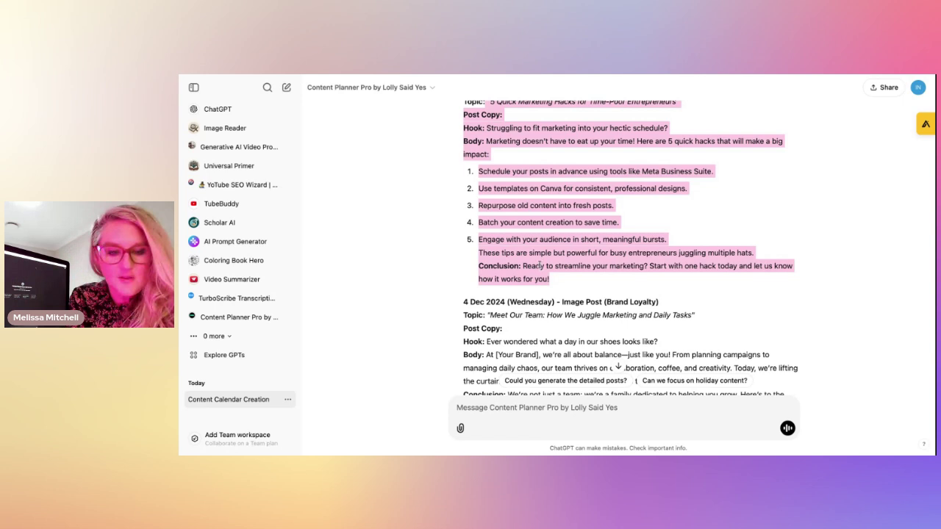
scroll(533, 229, "up", 1)
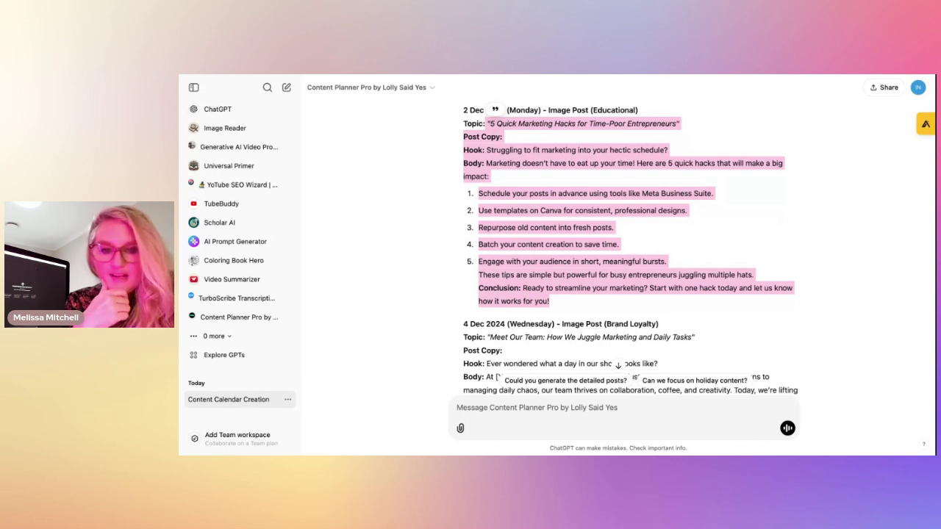
Read the 4 Dec post copy, the 6 Dec reel script and the Week 2 posts through to the end of the reply
scroll(624, 250, "down", 4)
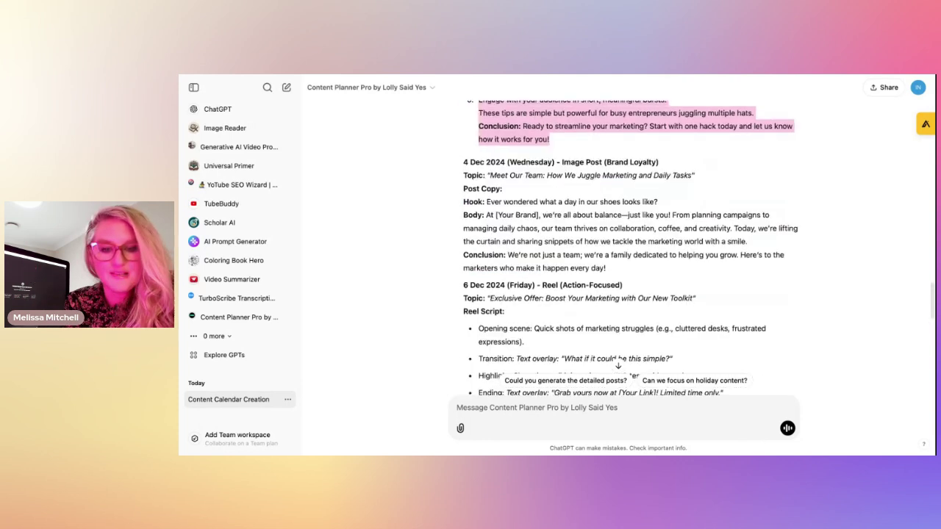
scroll(535, 167, "down", 1)
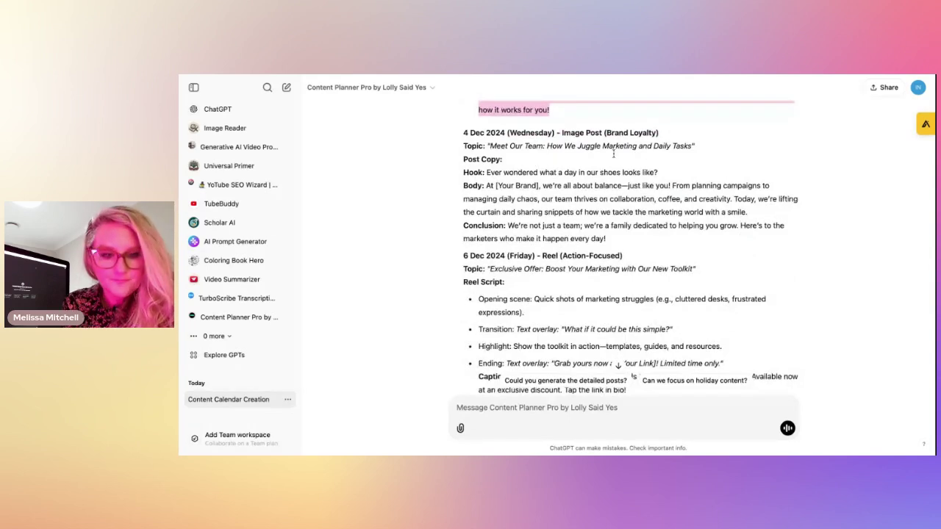
triple_click(509, 199)
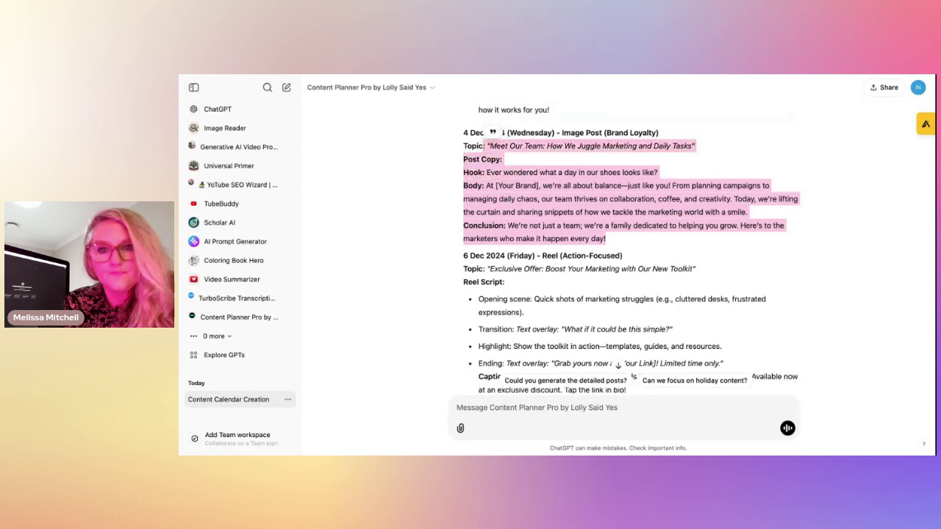
scroll(629, 242, "down", 2)
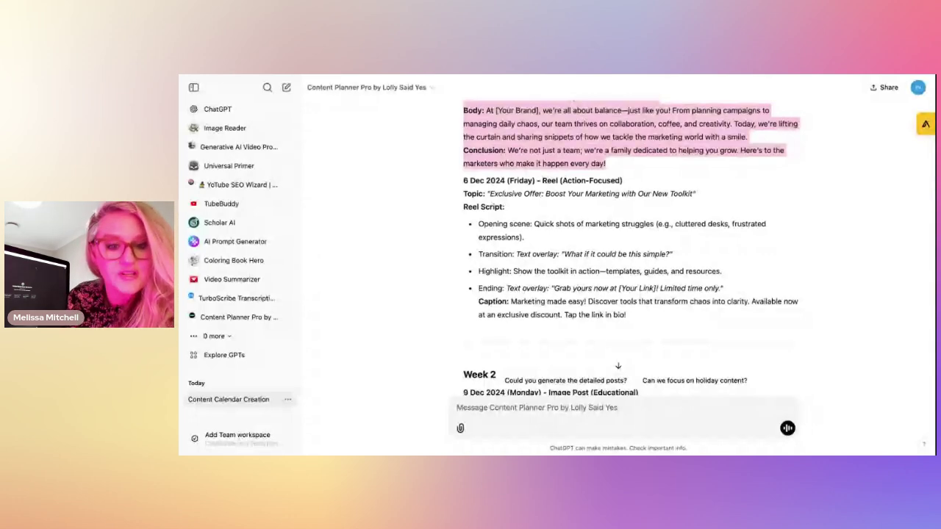
scroll(630, 250, "down", 3)
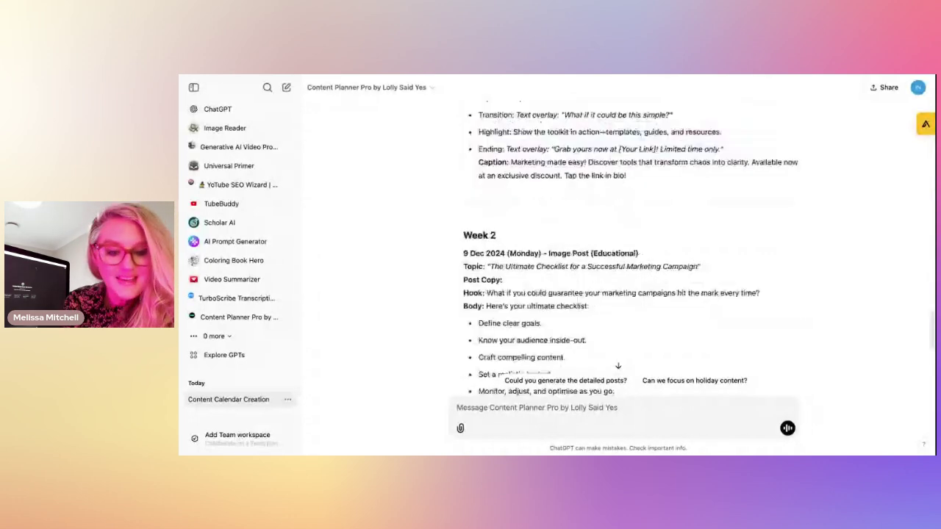
scroll(629, 250, "down", 4)
scroll(630, 250, "down", 3)
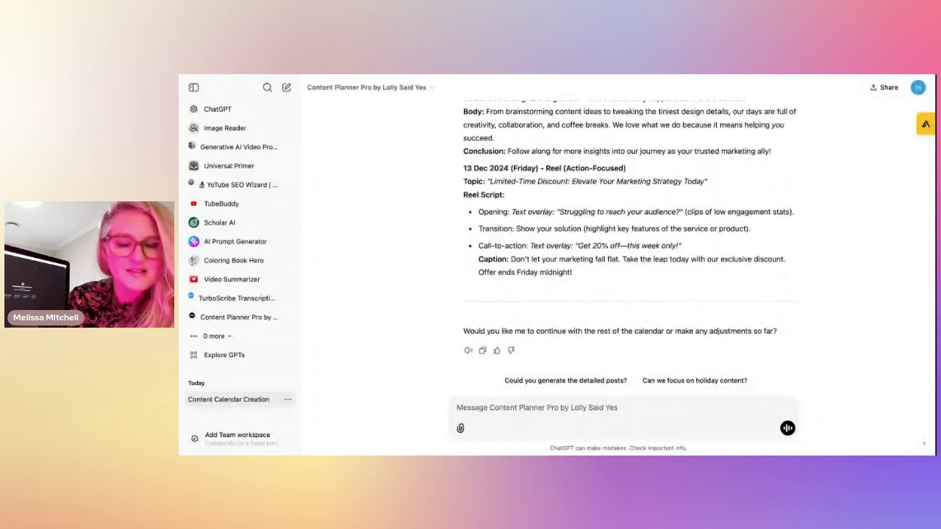
Look back through the whole conversation, comparing the original content calendar prompt with the draft calendar and the generated posts
scroll(510, 179, "up", 10)
scroll(630, 243, "up", 1)
scroll(508, 189, "up", 20)
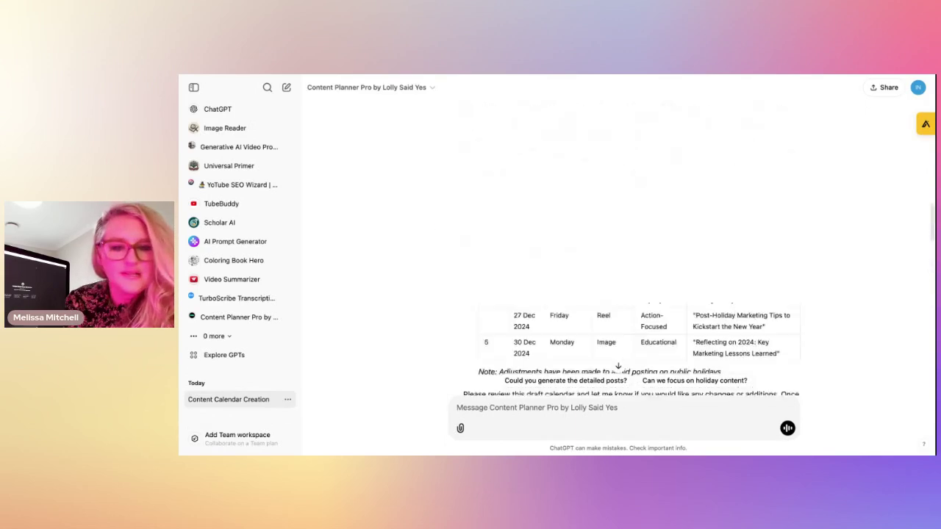
scroll(508, 189, "up", 10)
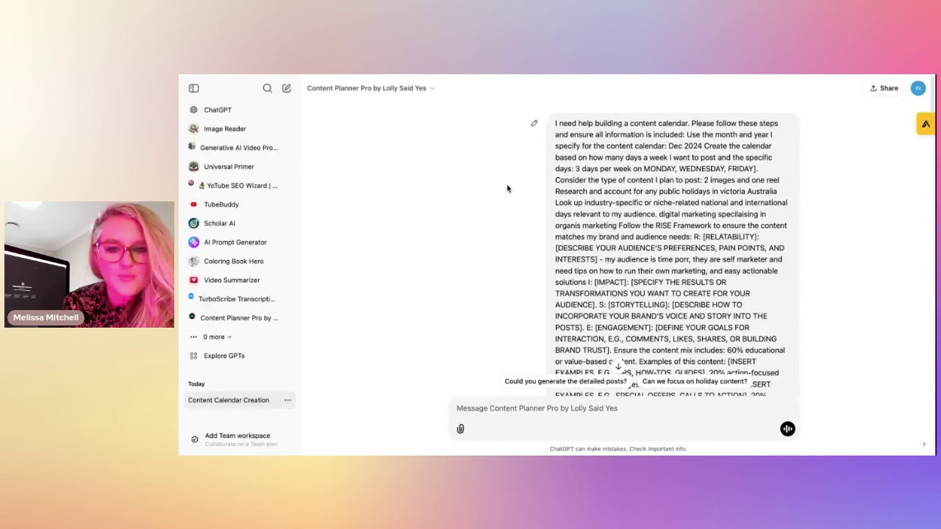
scroll(630, 250, "down", 20)
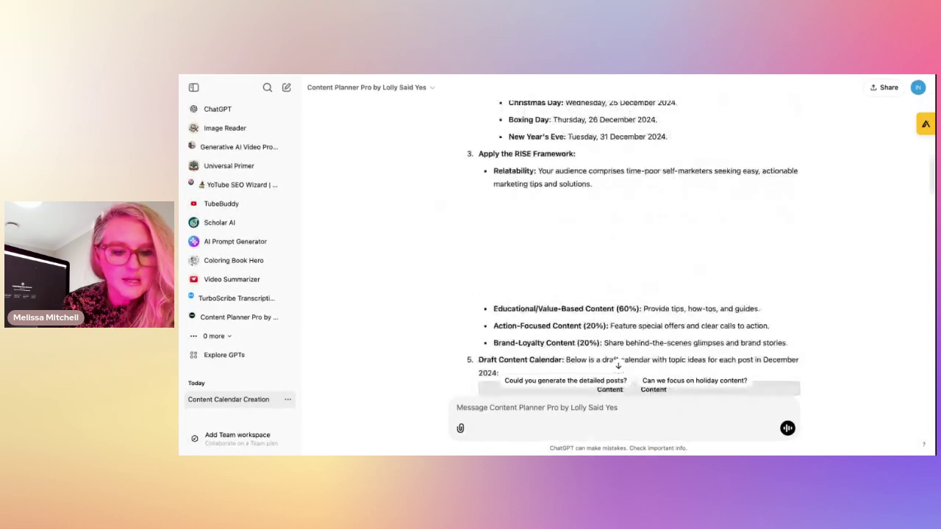
scroll(623, 250, "down", 15)
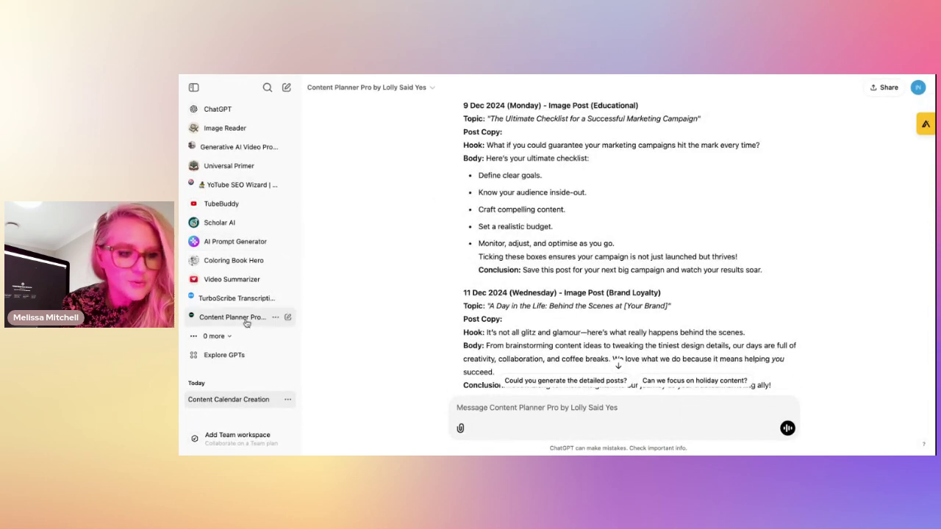
scroll(446, 290, "up", 15)
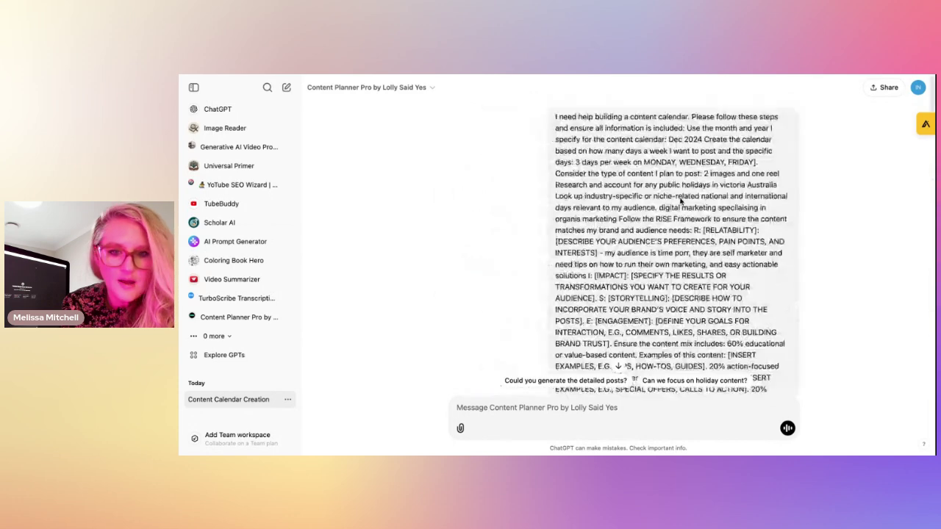
scroll(680, 200, "up", 10)
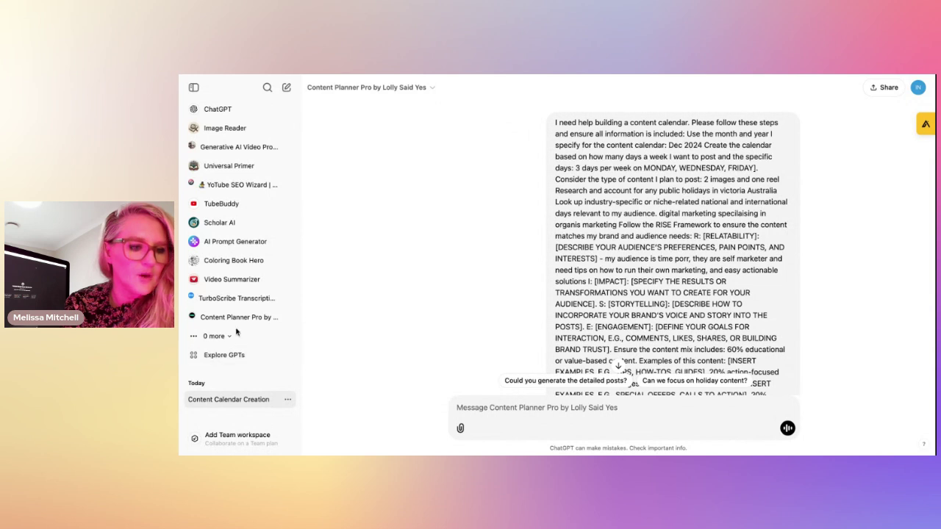
Start a new Content Planner Pro chat with the suggested question "How can I create a content calendar for my brand?" and view its guide
left_click(287, 317)
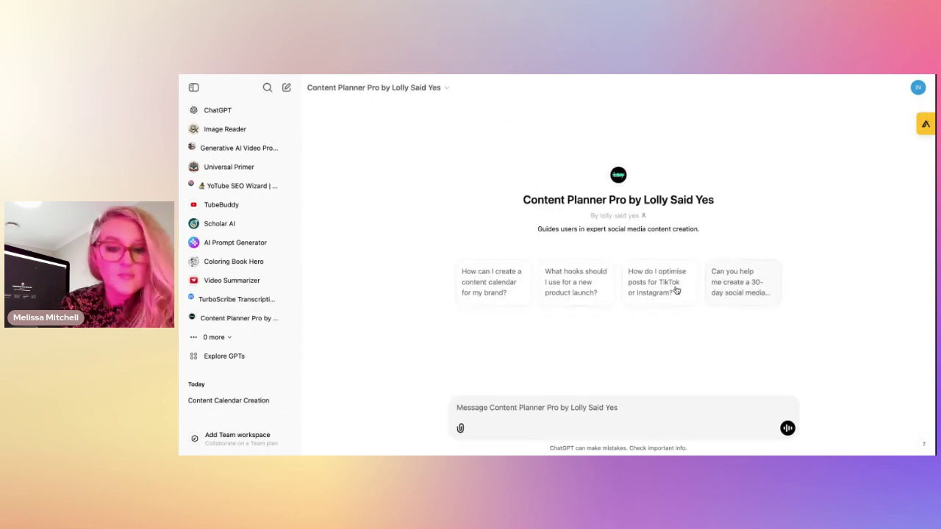
left_click(491, 296)
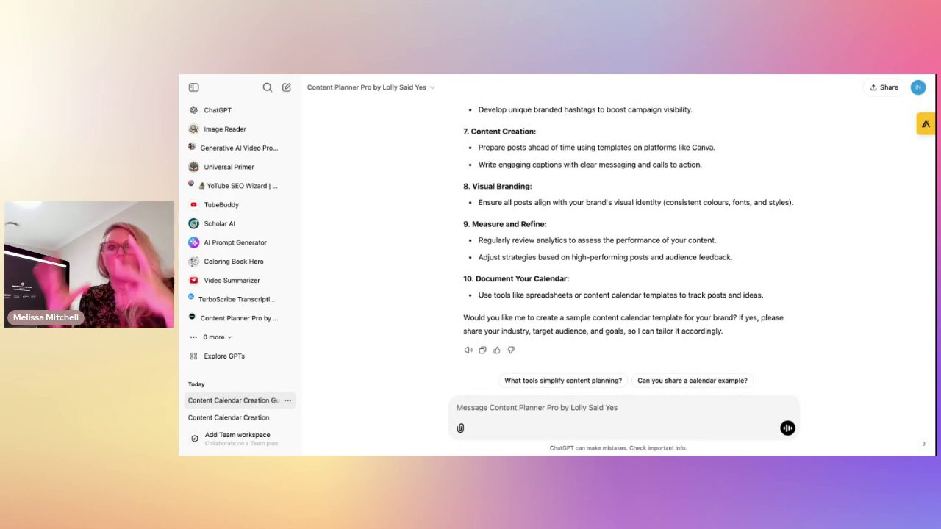
scroll(588, 340, "up", 10)
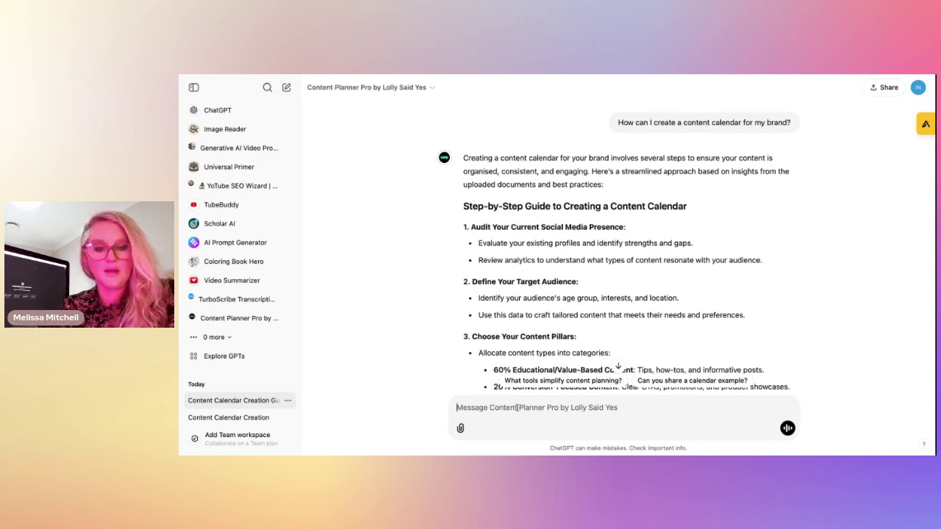
Ask which software the GPT recommends for video creation for reels using AI generated video
type("what software fo you")
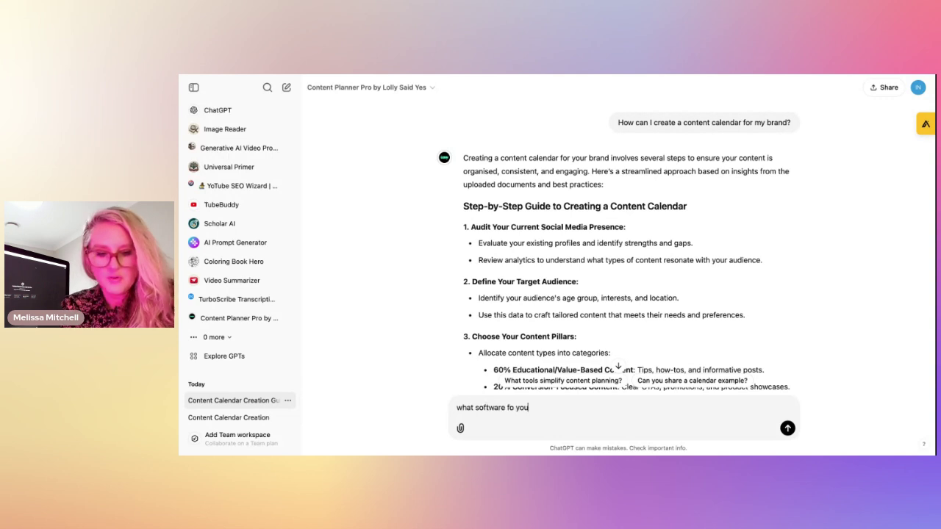
type(" rec")
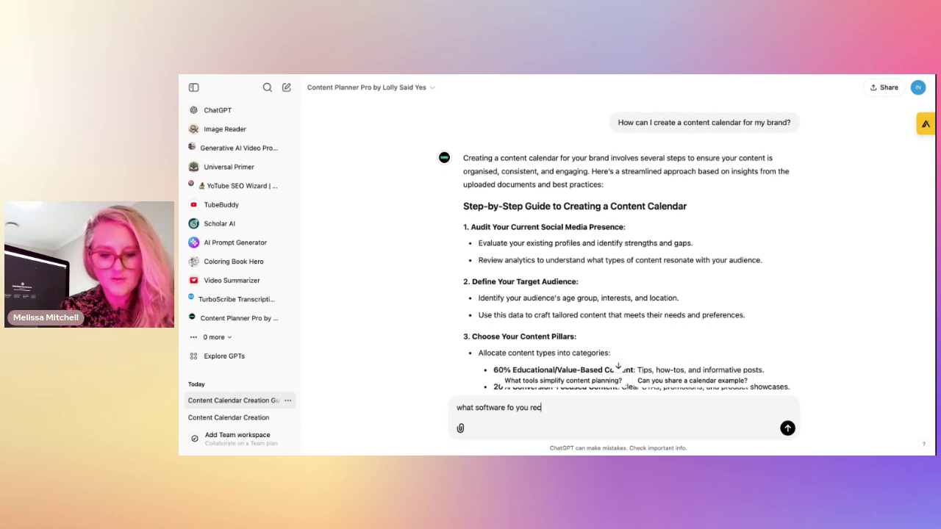
type("omemd for video creation for reels")
type(" using AI generated video")
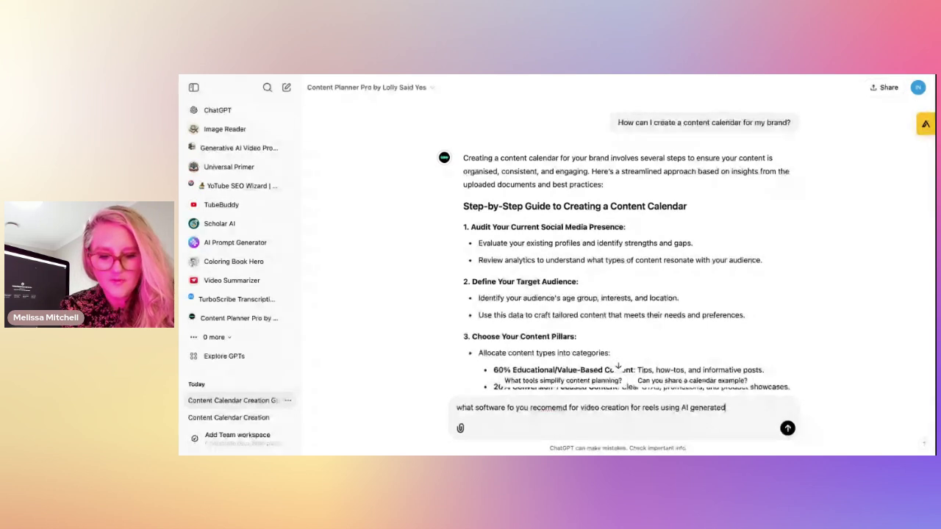
key("Return")
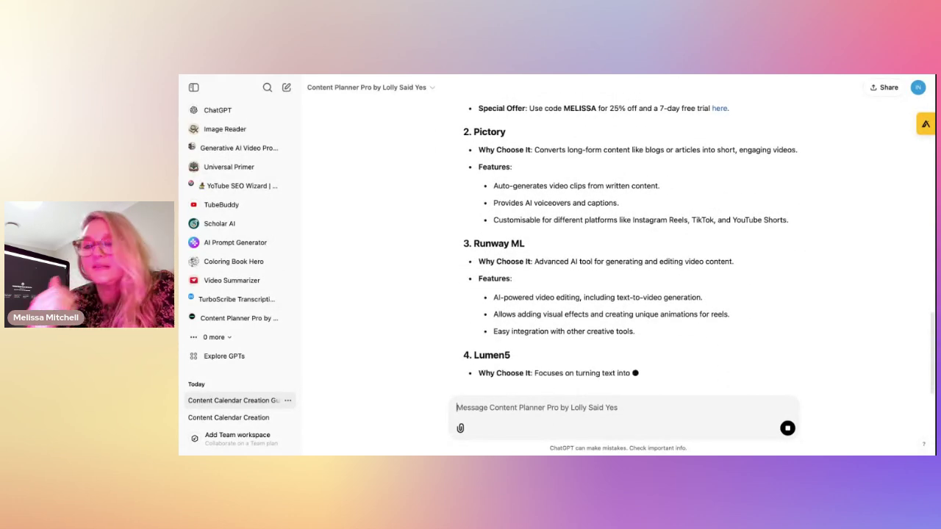
Look through the recommended AI video tools, comparing Syllaby and its special offer with Pictory, Runway ML and Lumen5
scroll(703, 198, "up", 2)
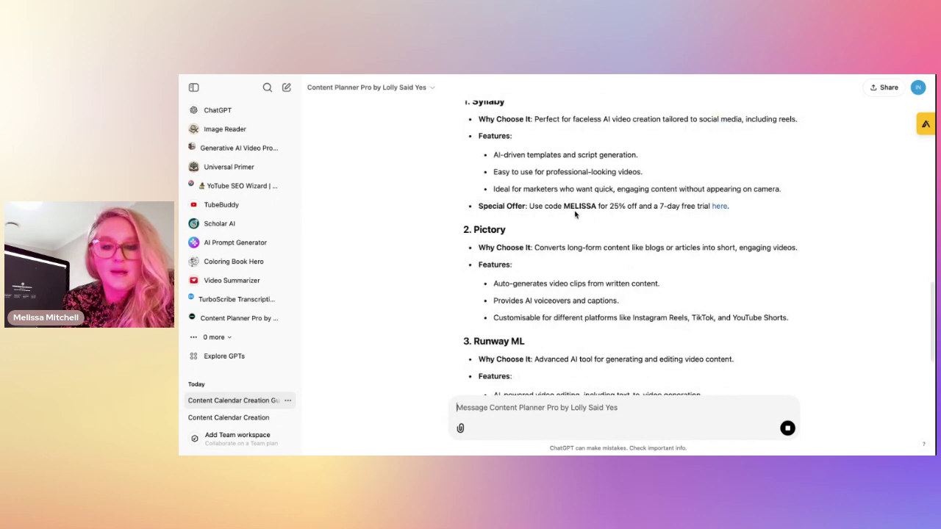
scroll(596, 199, "down", 3)
scroll(596, 195, "up", 3)
scroll(594, 177, "down", 4)
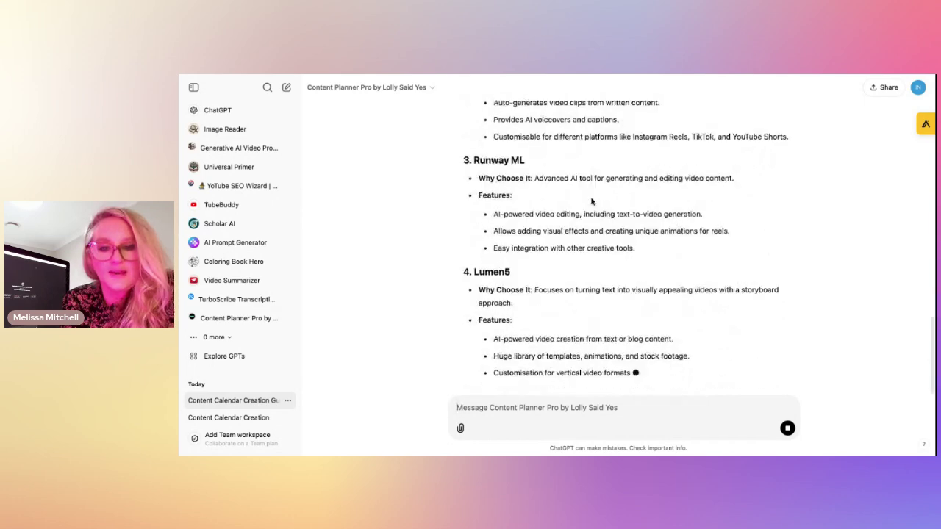
scroll(593, 169, "up", 5)
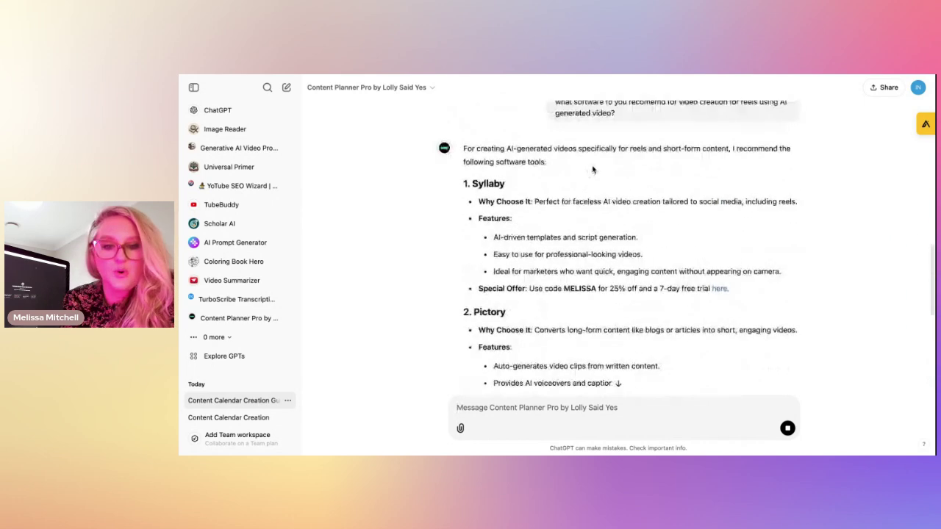
Highlight the discount code in Syllaby's special offer and review the remaining recommended video tools through Descript
left_click_drag(564, 288, 603, 291)
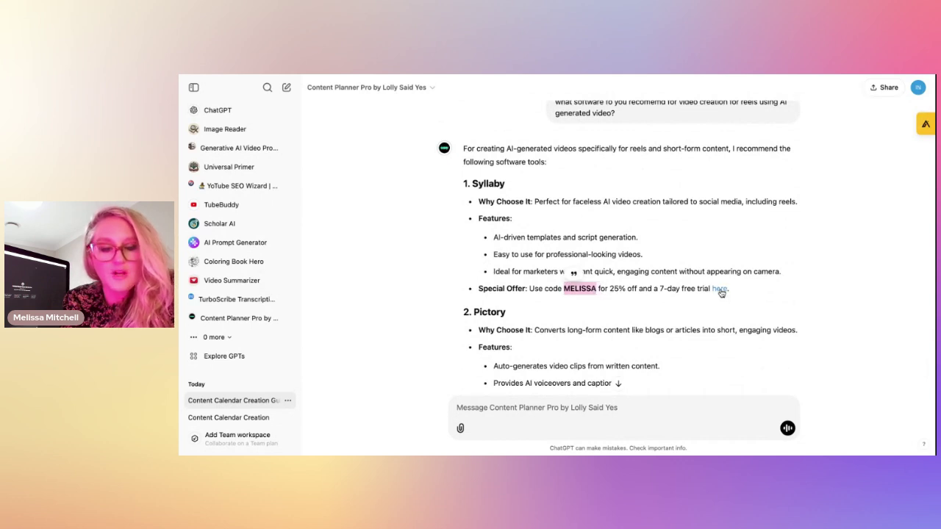
scroll(722, 293, "up", 2)
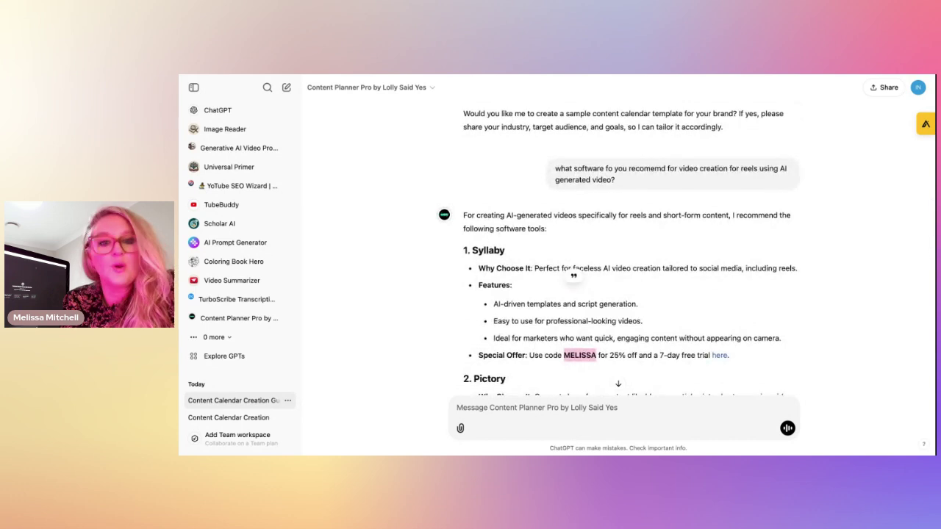
scroll(721, 293, "down", 10)
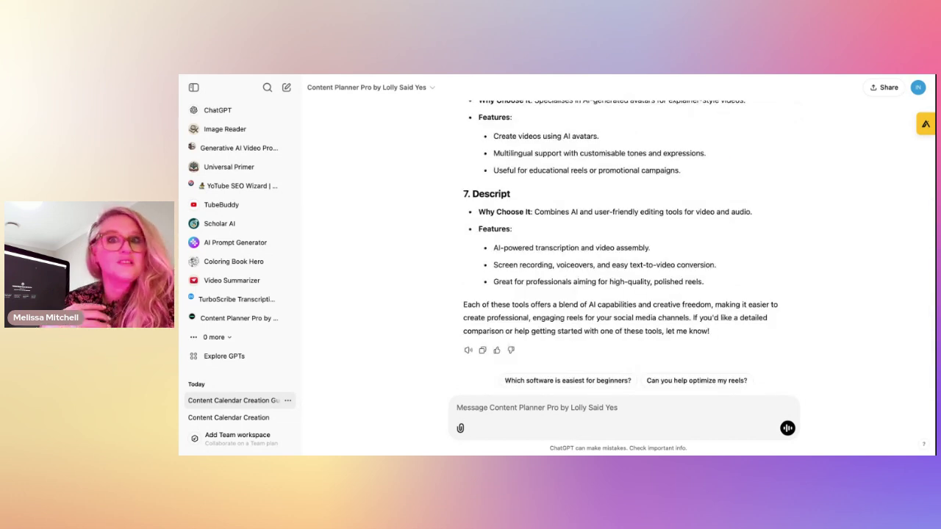
scroll(624, 242, "up", 5)
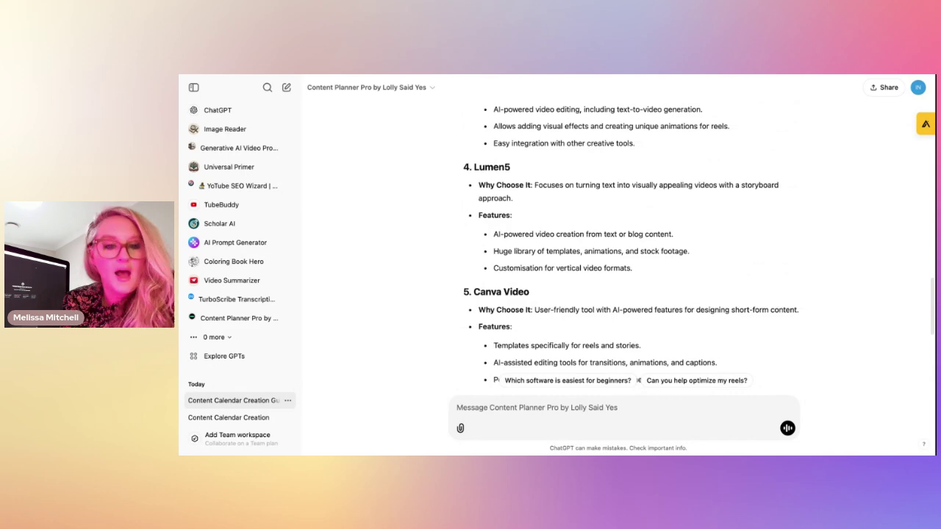
scroll(624, 243, "up", 3)
scroll(485, 325, "down", 5)
scroll(625, 242, "down", 3)
Return to the beginning of the chat and review the first steps of the content calendar creation guide
scroll(625, 242, "up", 15)
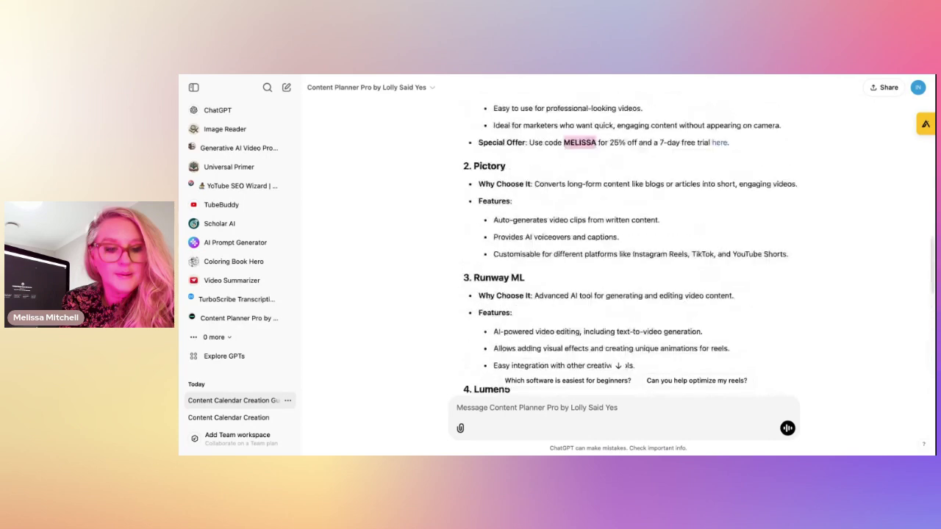
scroll(625, 243, "up", 3)
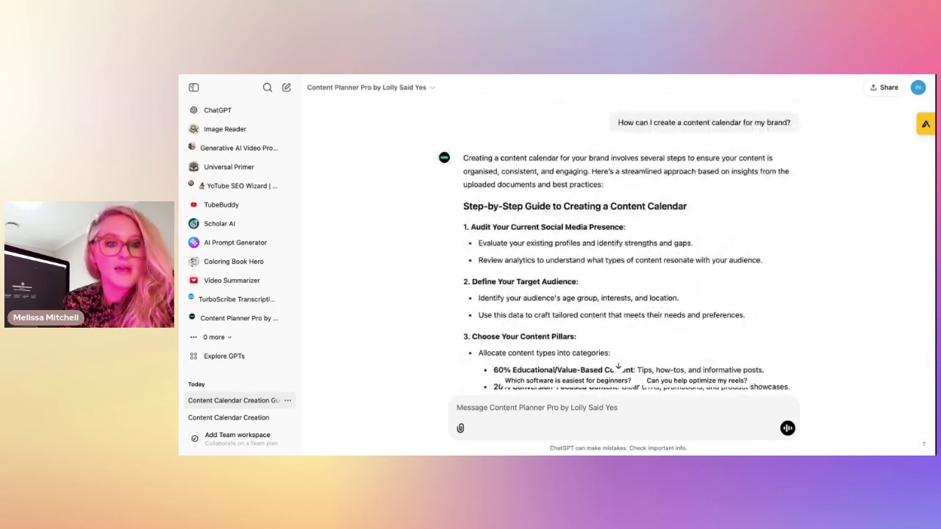
scroll(465, 203, "down", 2)
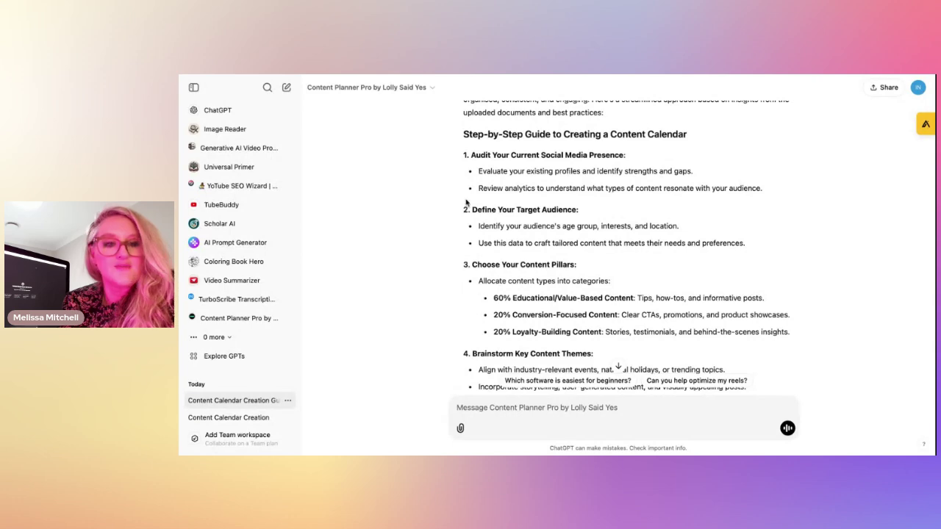